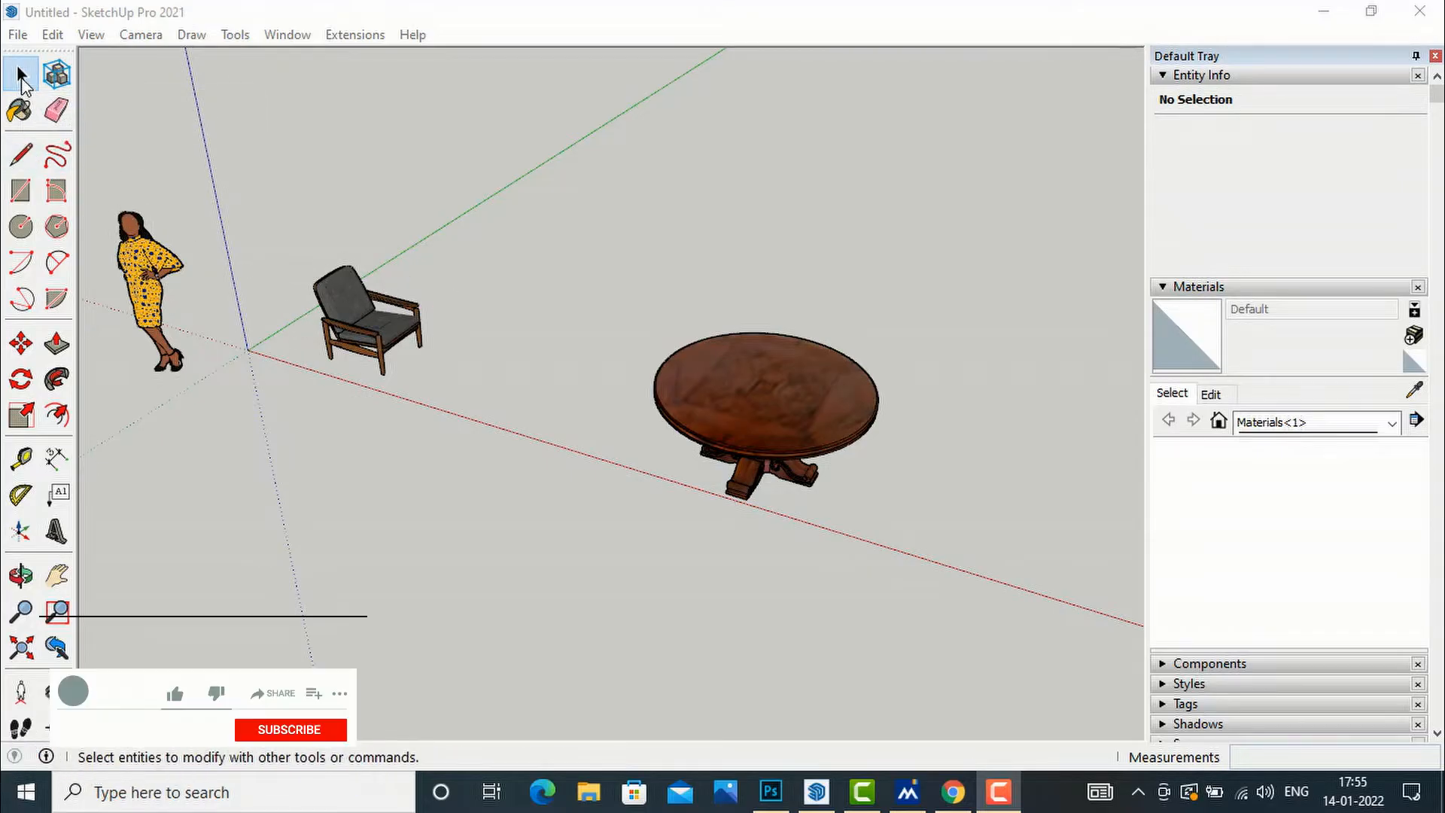
# Step: Copy the armchair 3' along the green axis and repeat the copy as a 6X linear array
pyautogui.click(21, 77)
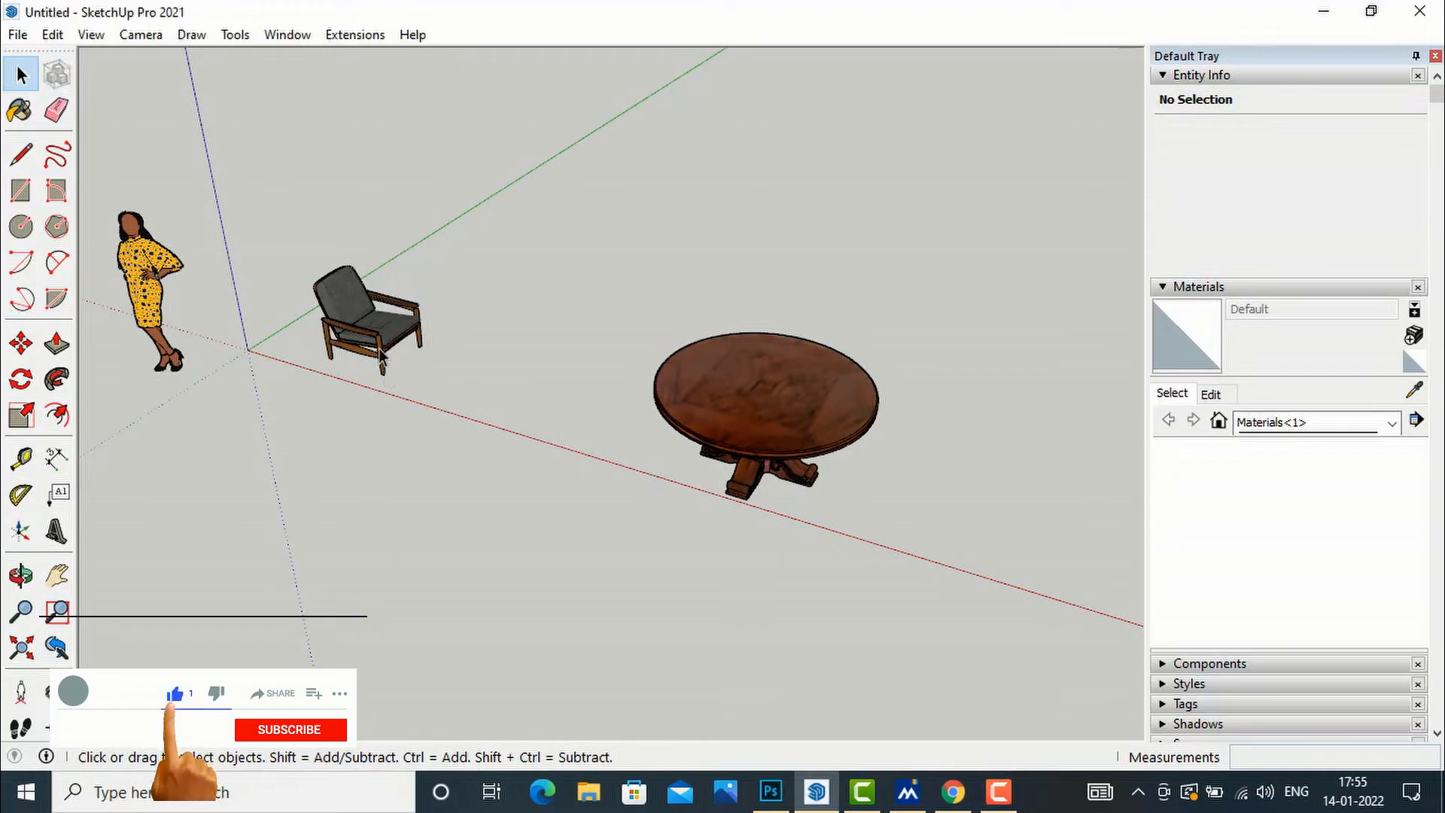
pyautogui.click(381, 359)
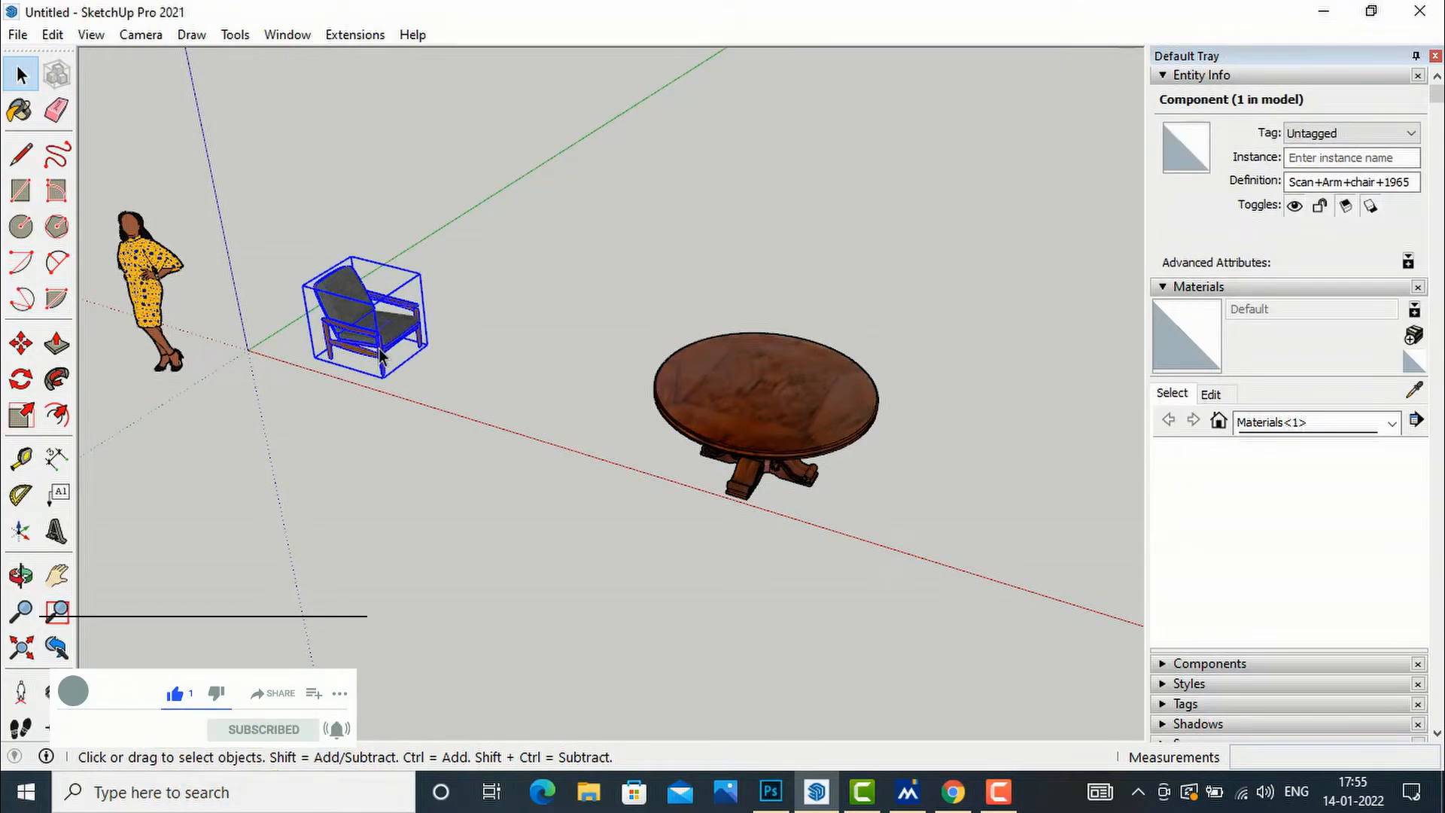
pyautogui.click(22, 345)
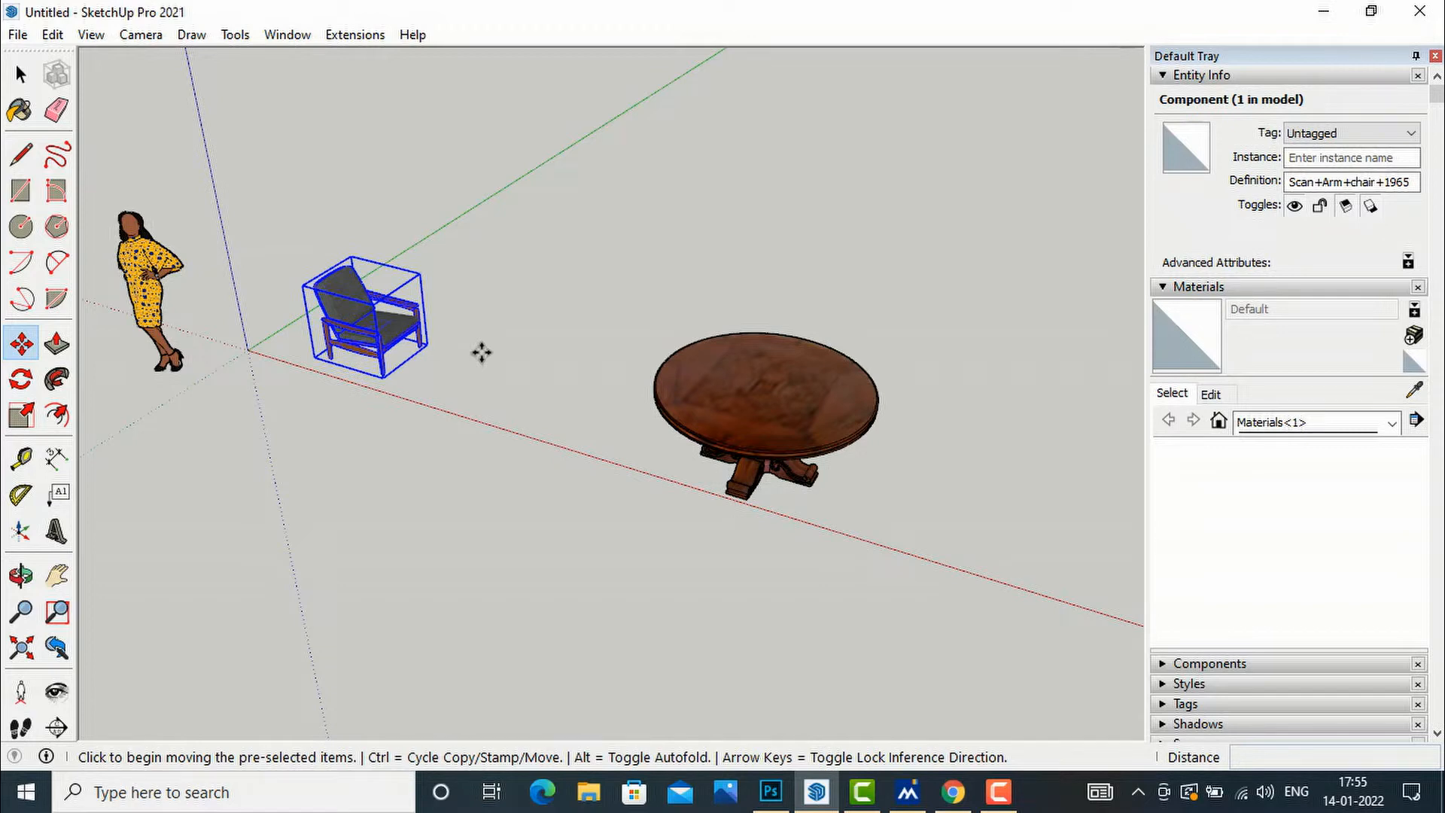
pyautogui.press('ctrl')
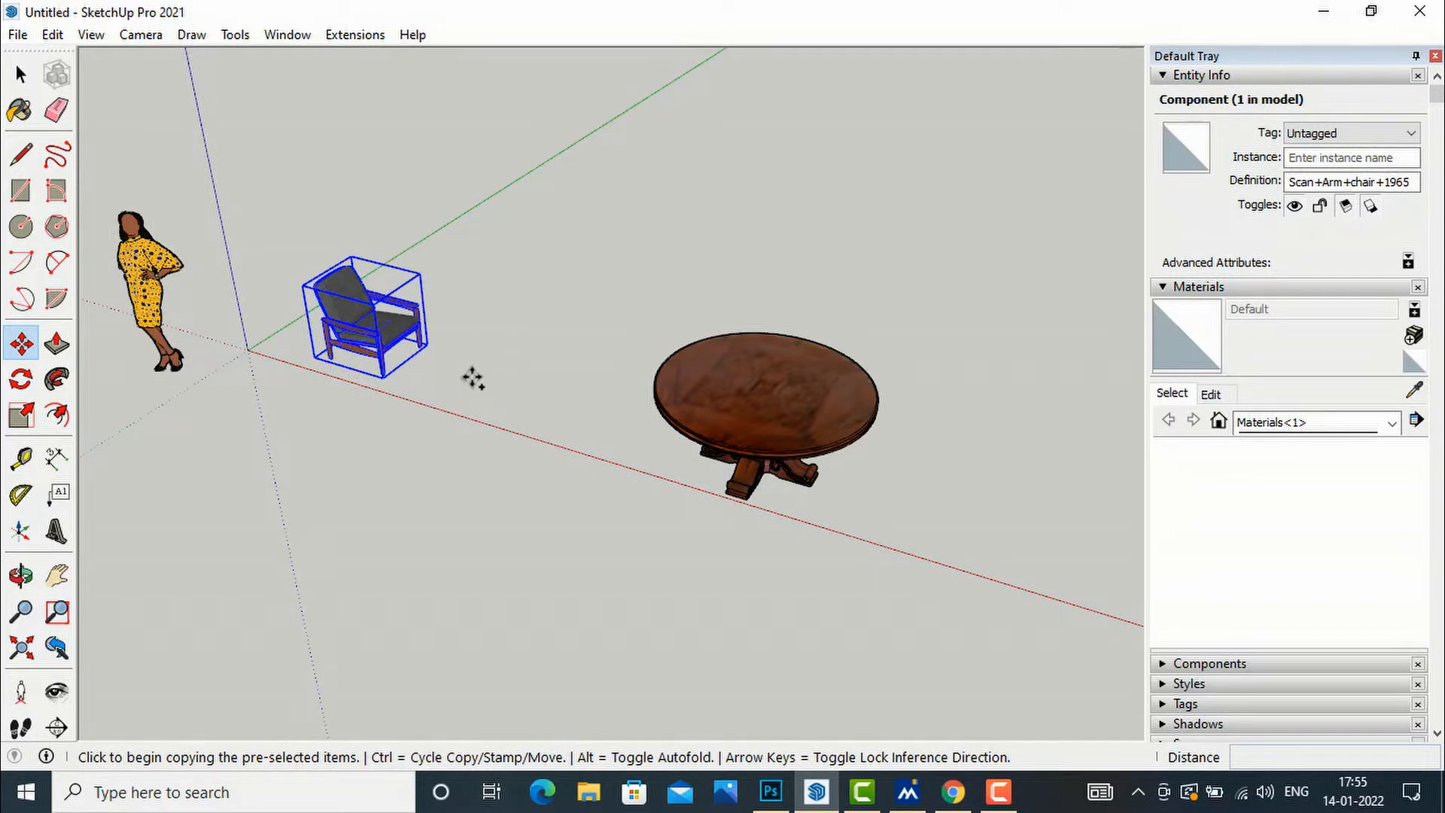
pyautogui.click(383, 374)
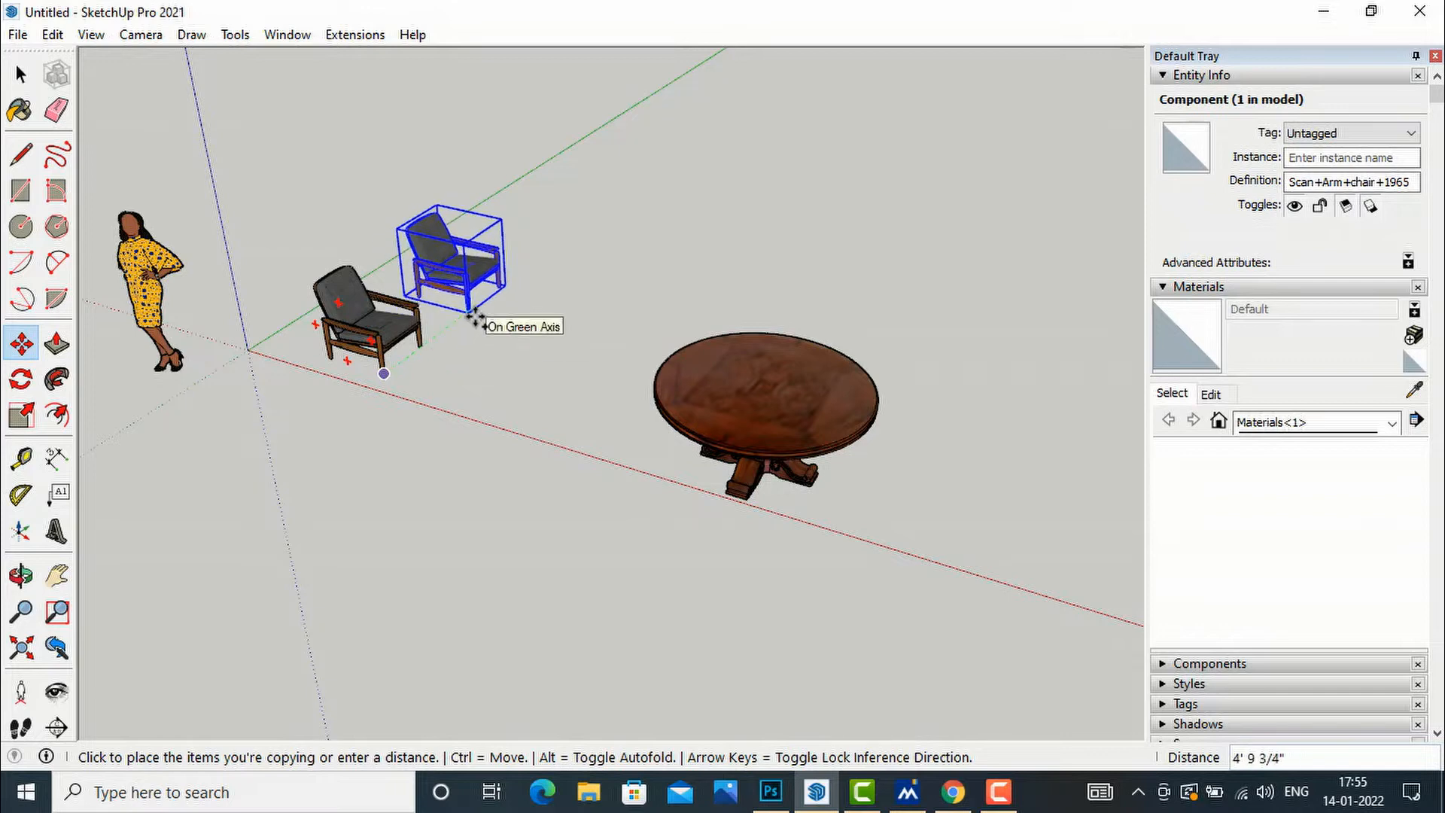
pyautogui.write("3'")
pyautogui.press('Return')
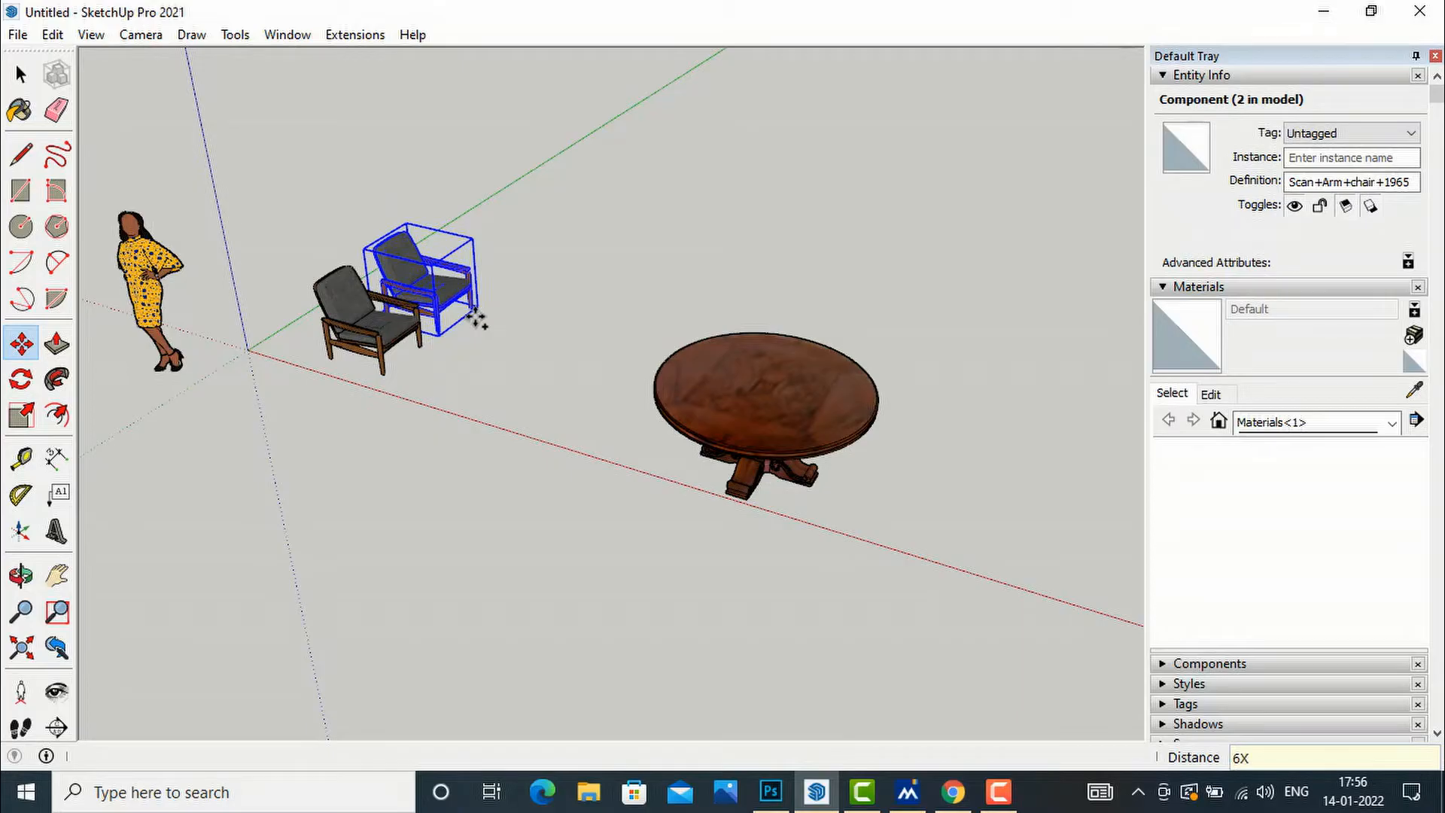
pyautogui.press('Return')
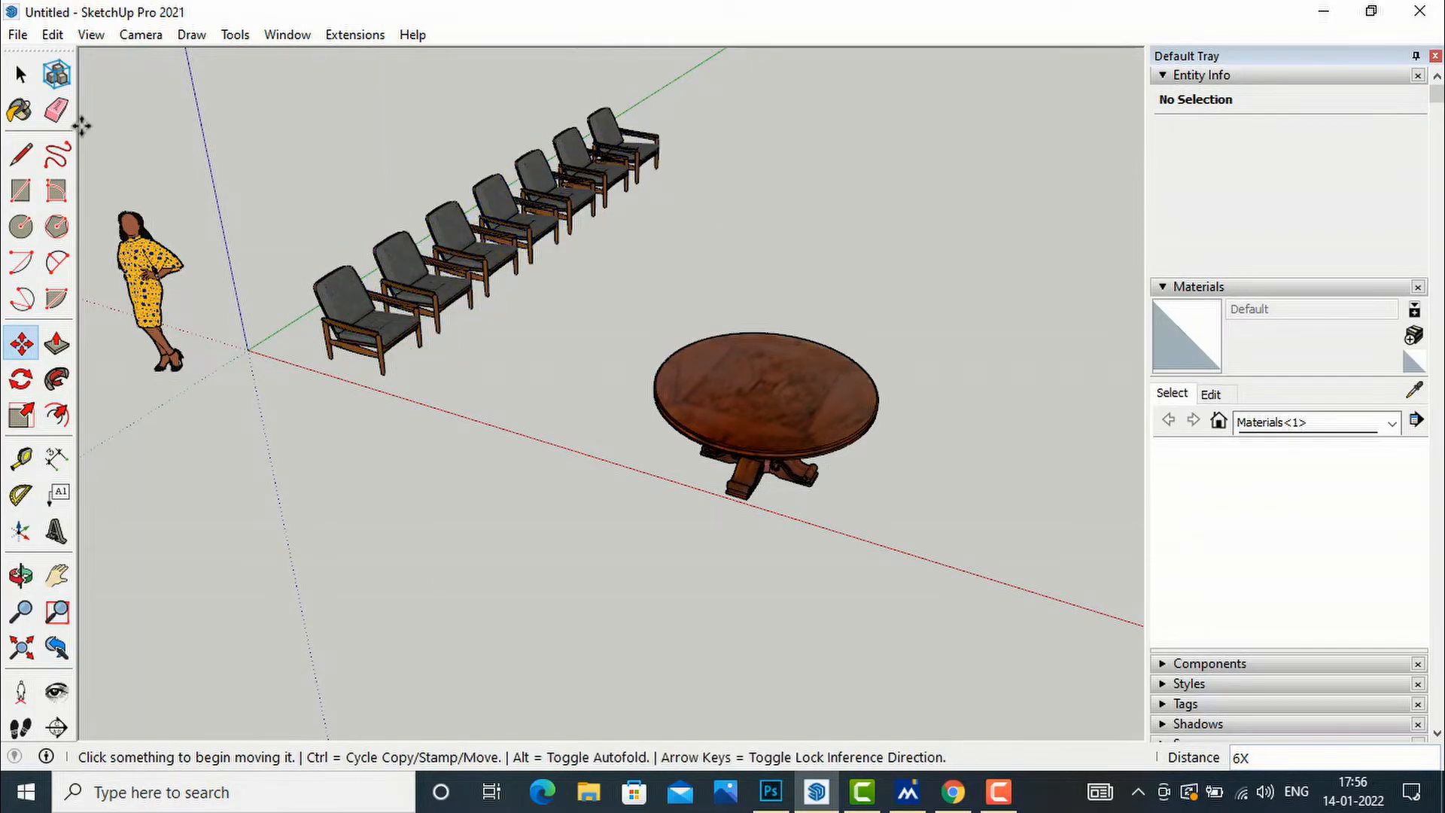
# Step: Undo the linear array and the armchair copy, keeping only the original chair
pyautogui.click(20, 75)
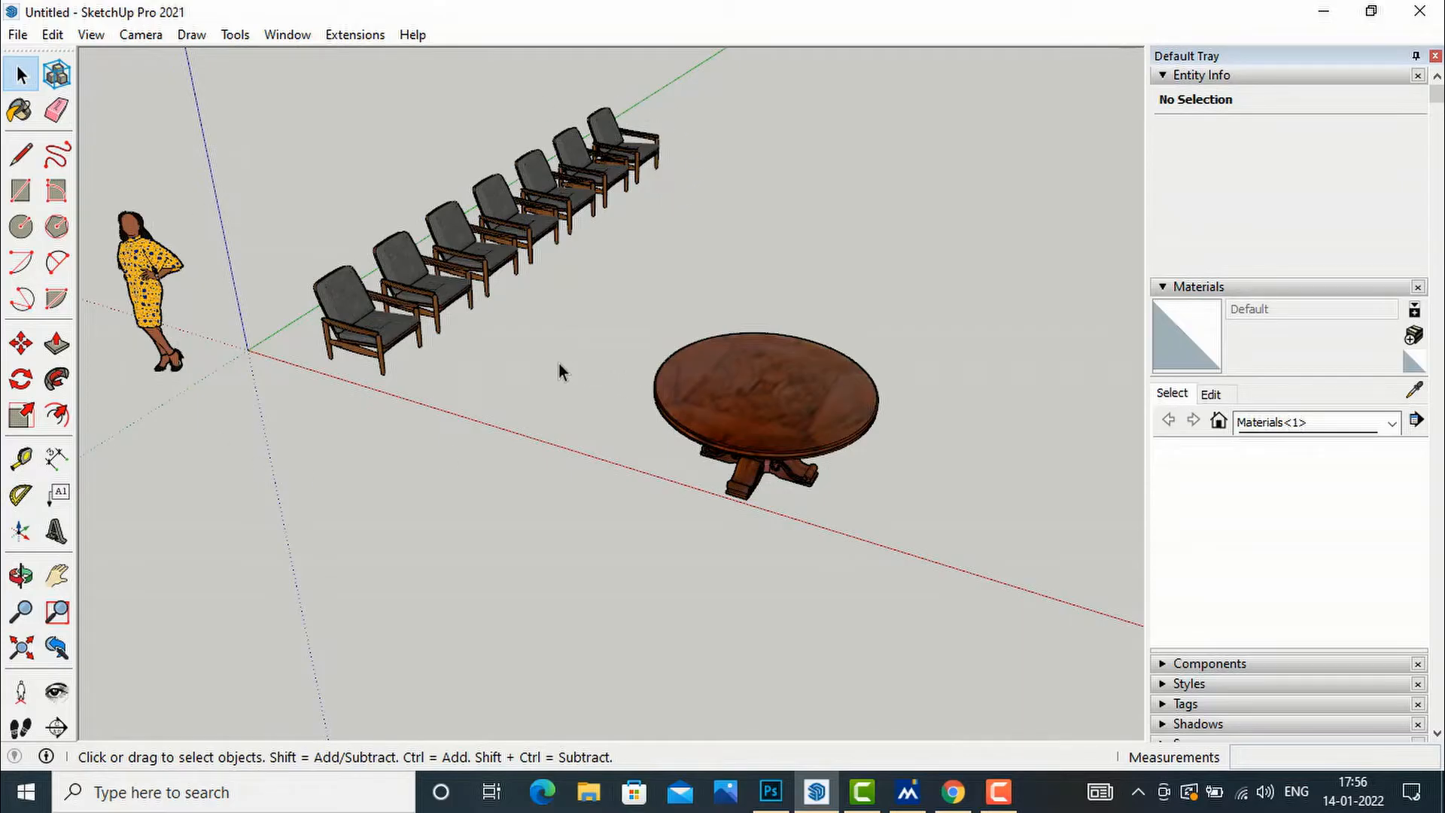
pyautogui.hotkey('ctrl', 'z')
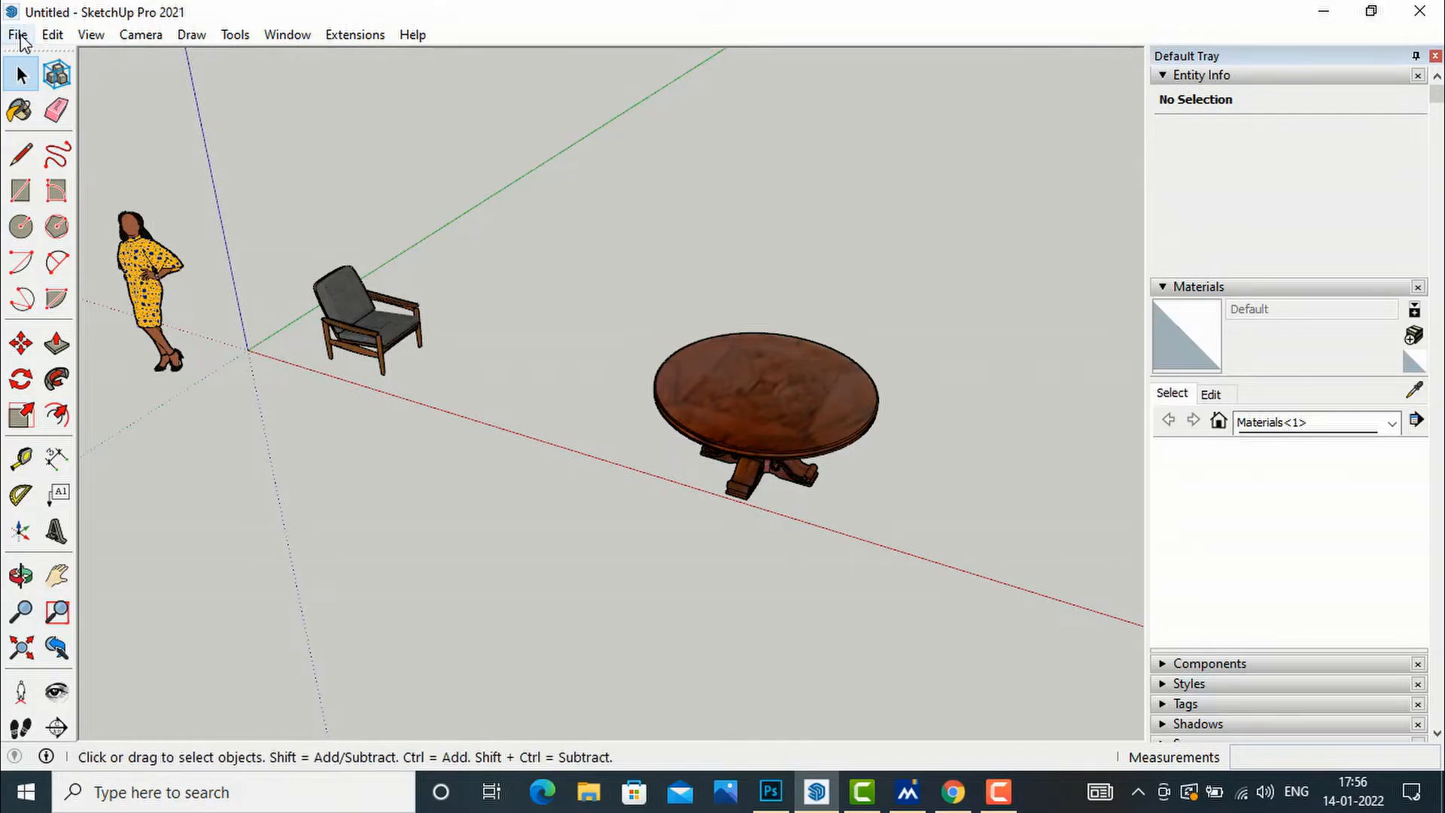
# Step: Set the camera to the standard Top view with the armchair and round table in sight
pyautogui.click(142, 35)
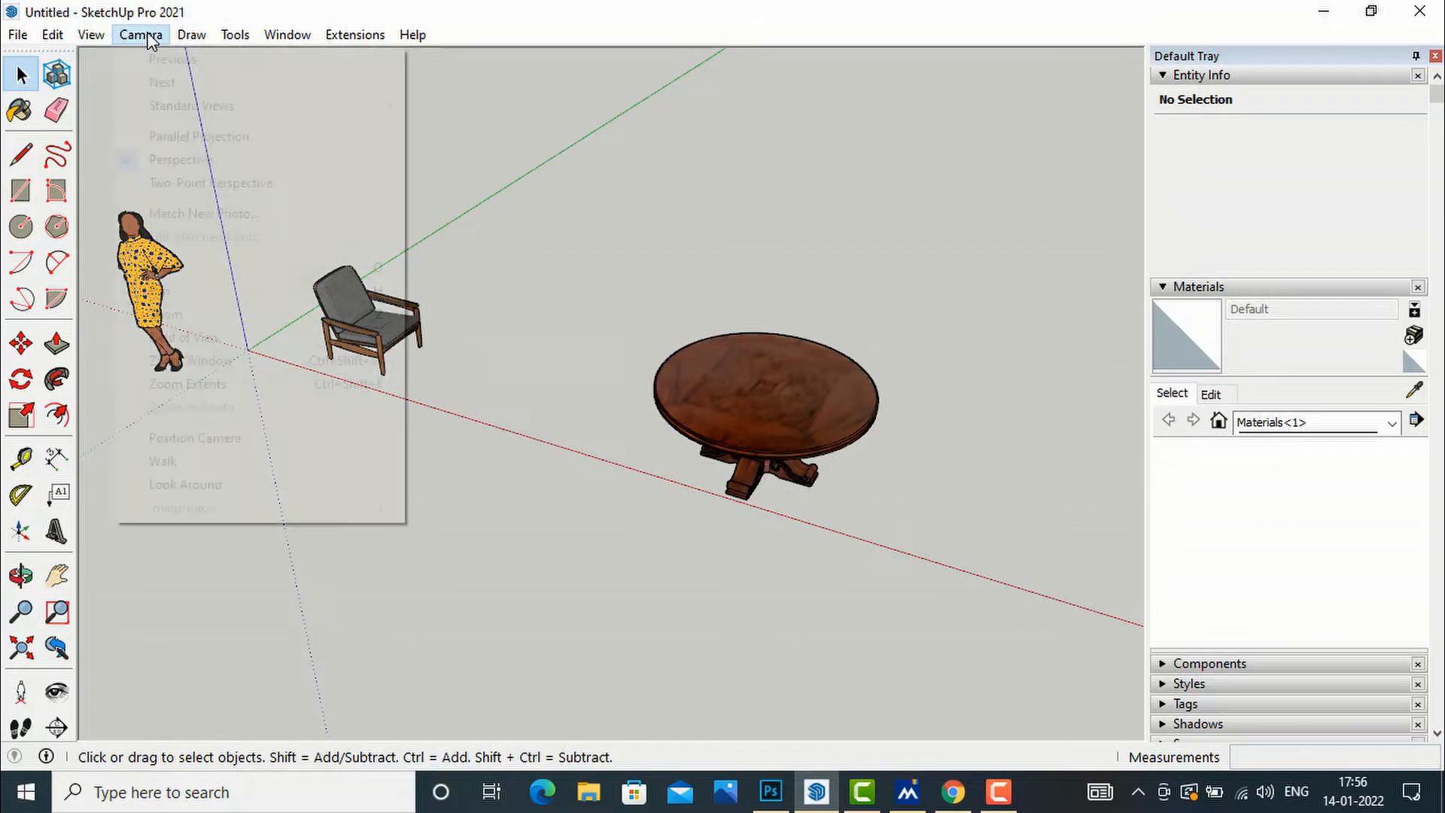
pyautogui.moveTo(170, 118)
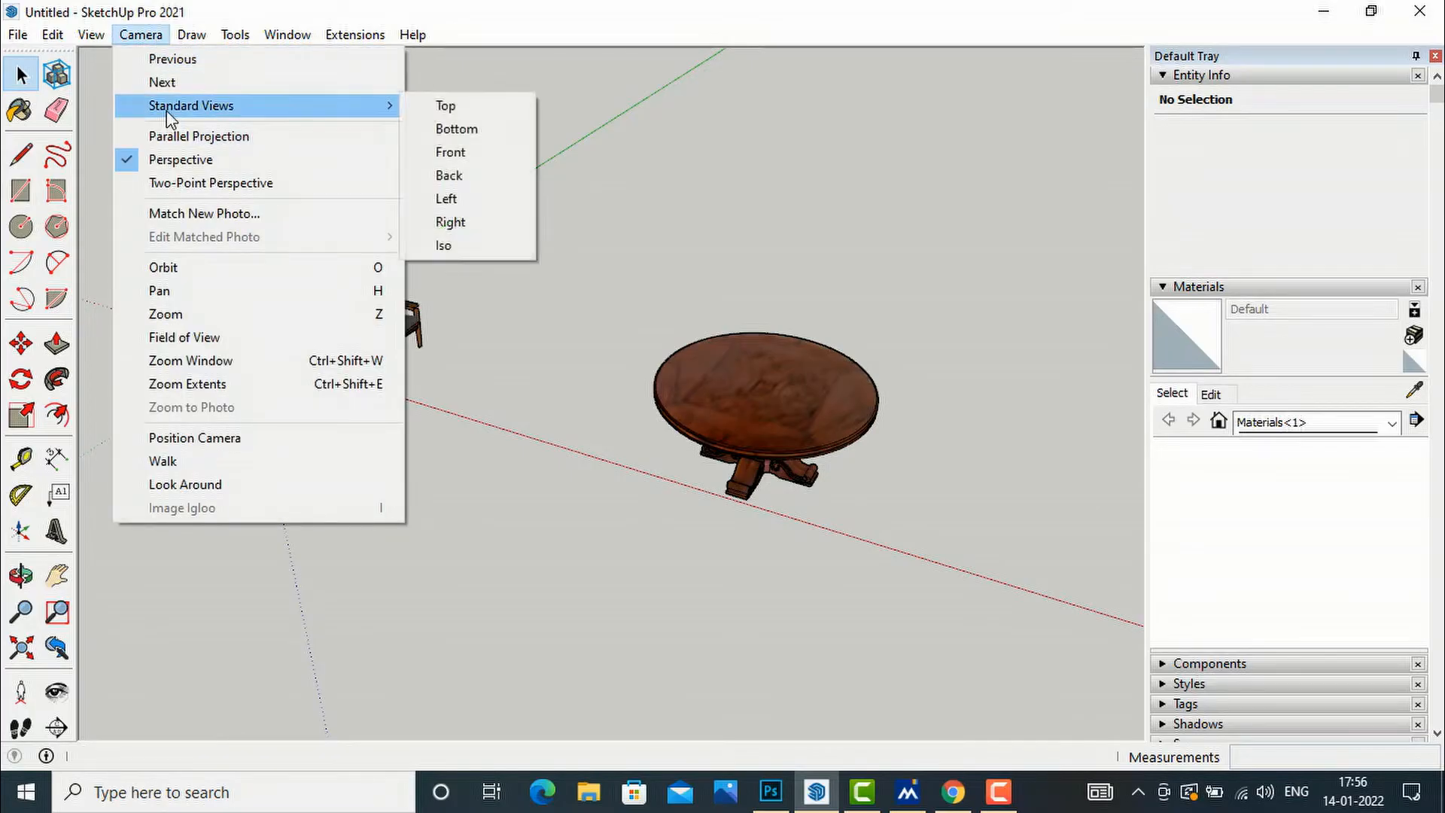
pyautogui.click(470, 115)
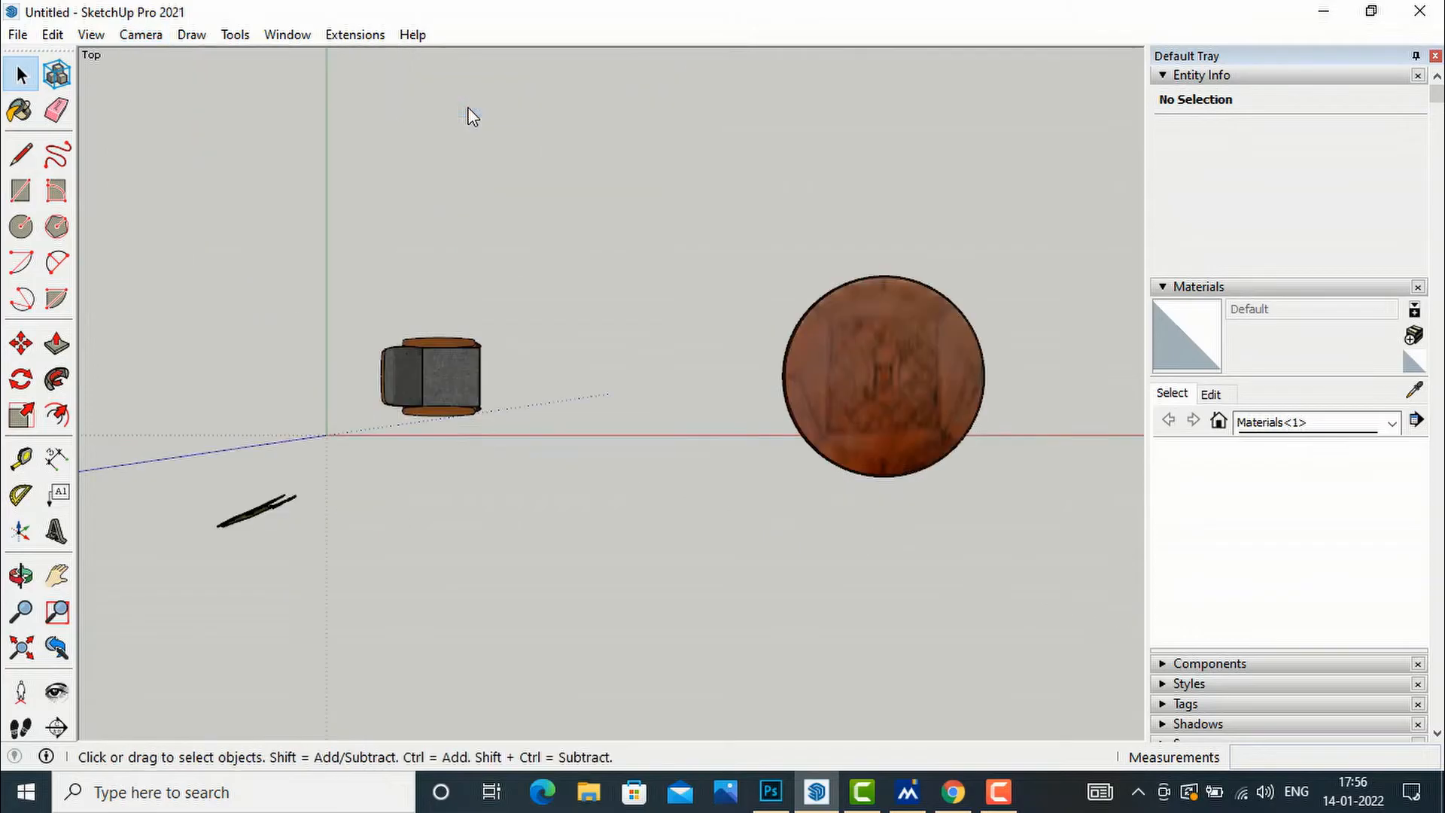
pyautogui.scroll(-2, 380, 295)
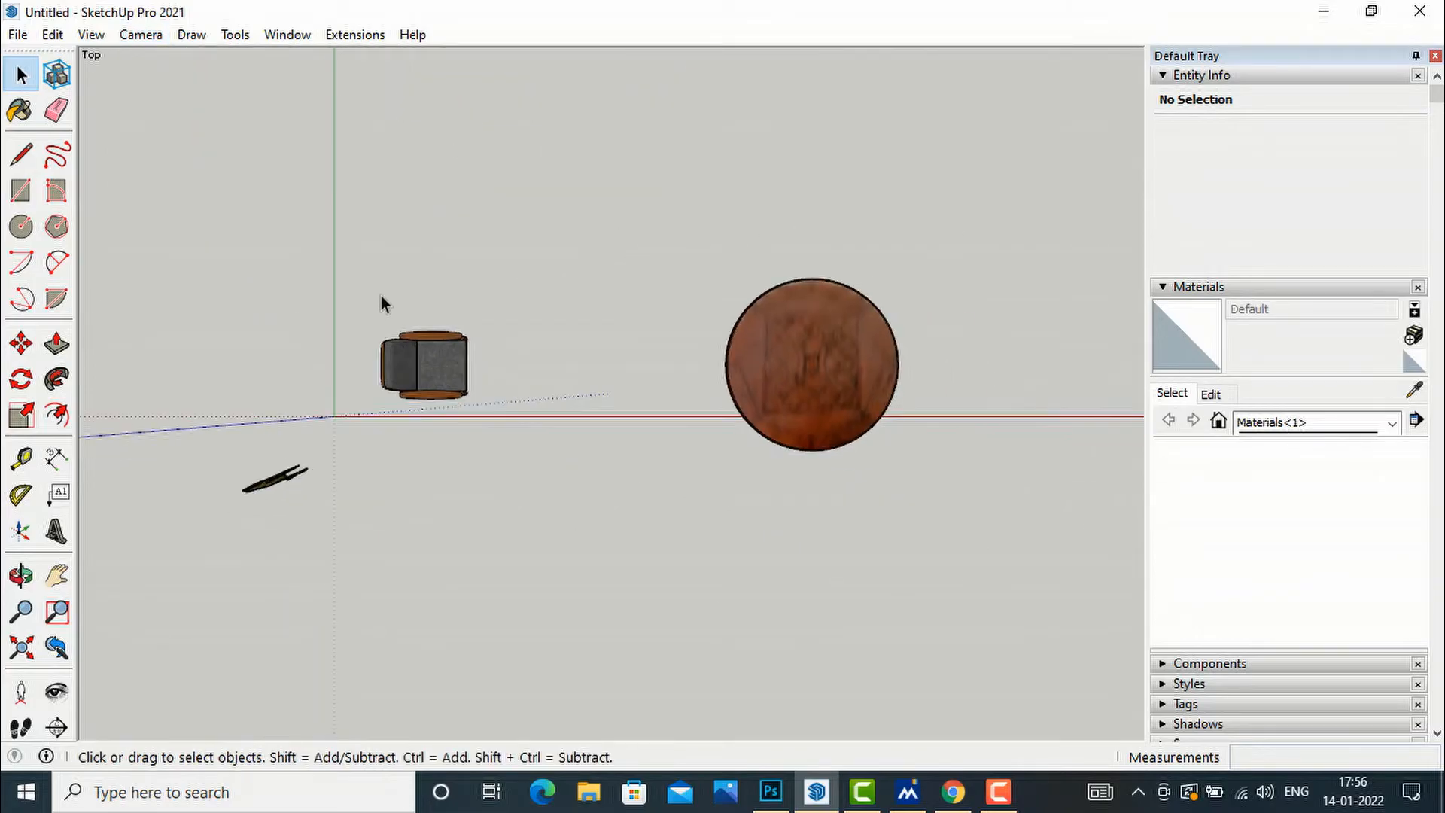
pyautogui.scroll(-1, 266, 307)
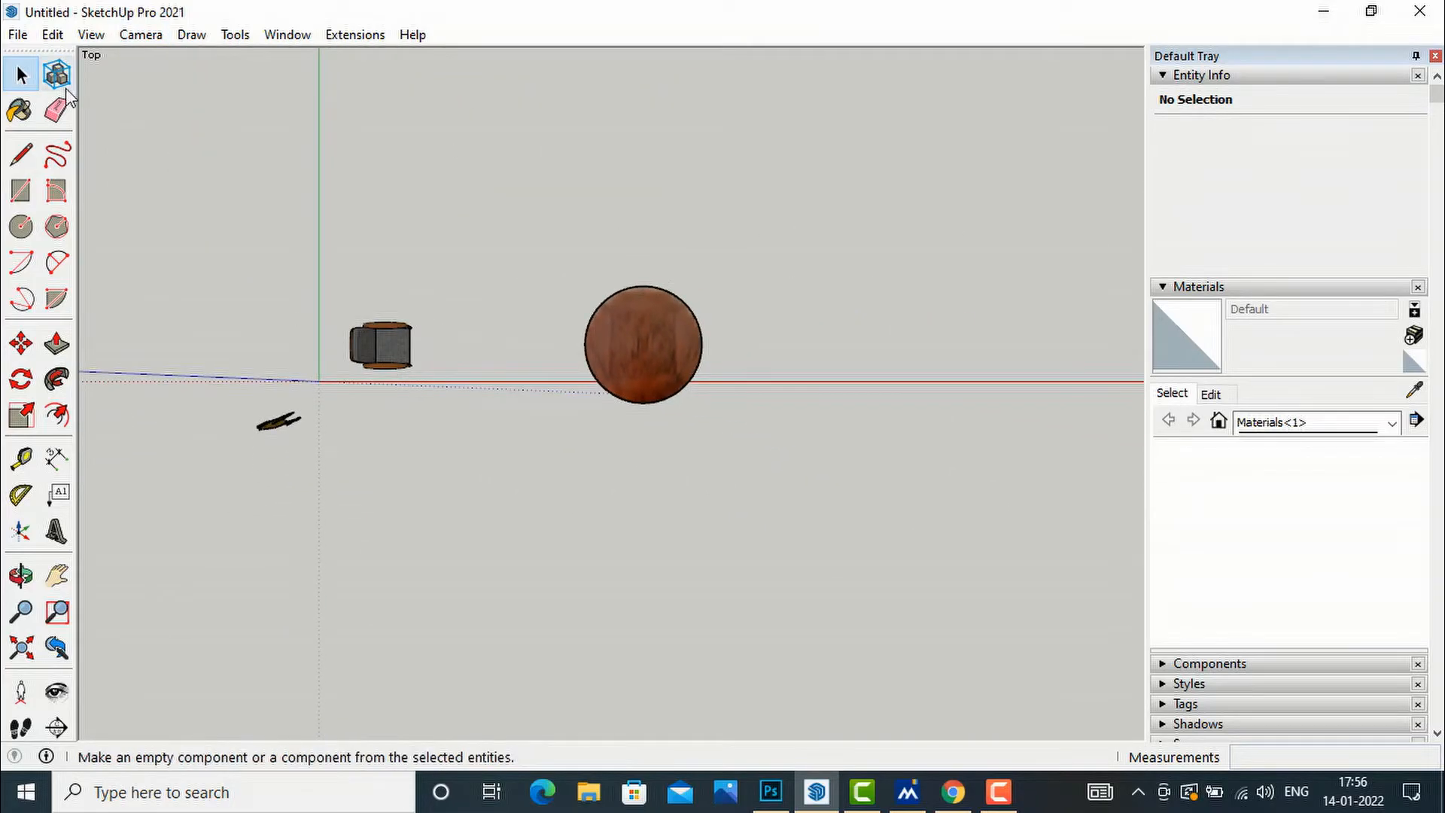
# Step: Move the armchair along the red axis about 8' 8" so it sits just beside the round table's edge
pyautogui.click(366, 343)
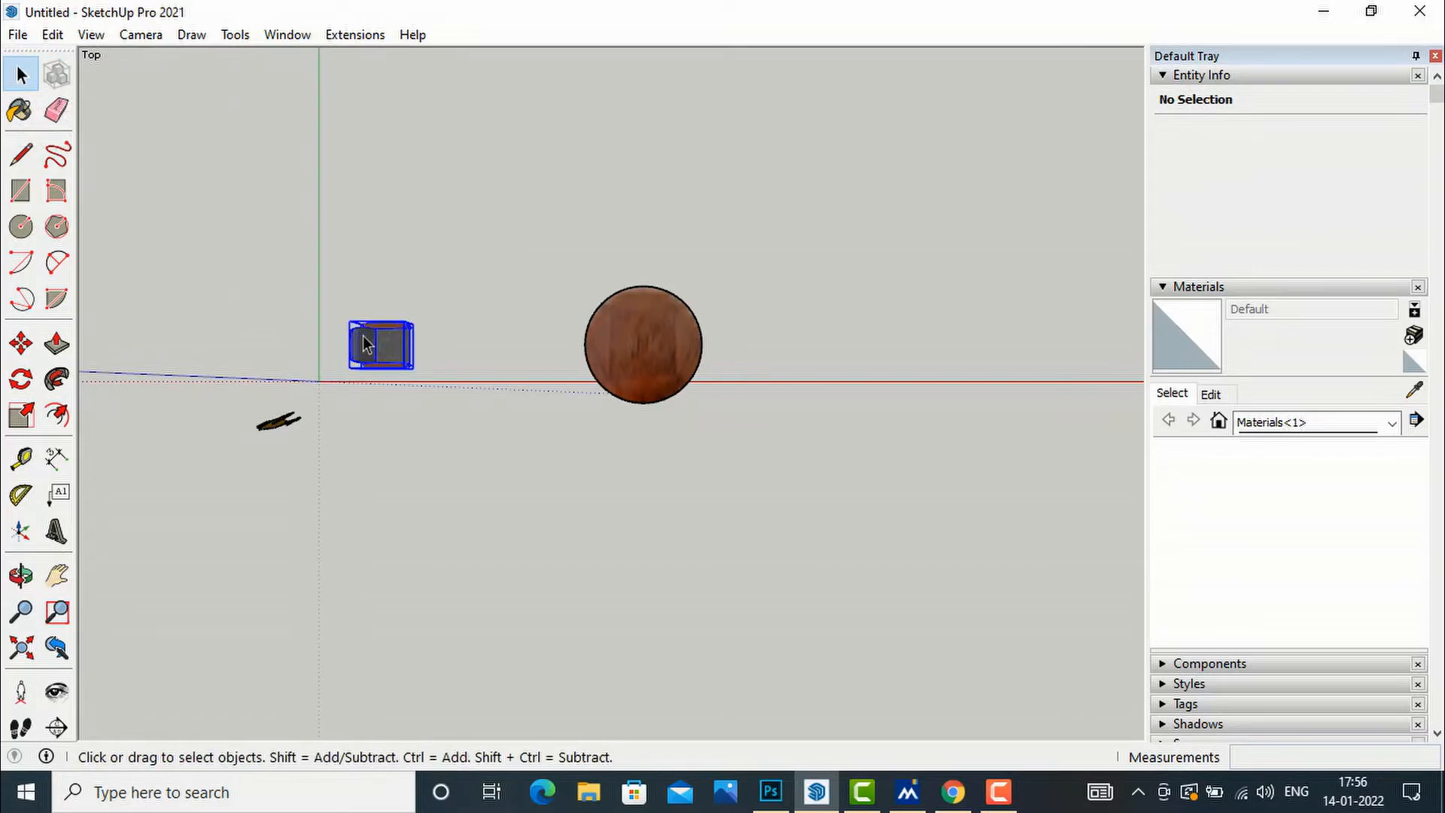
pyautogui.click(384, 349)
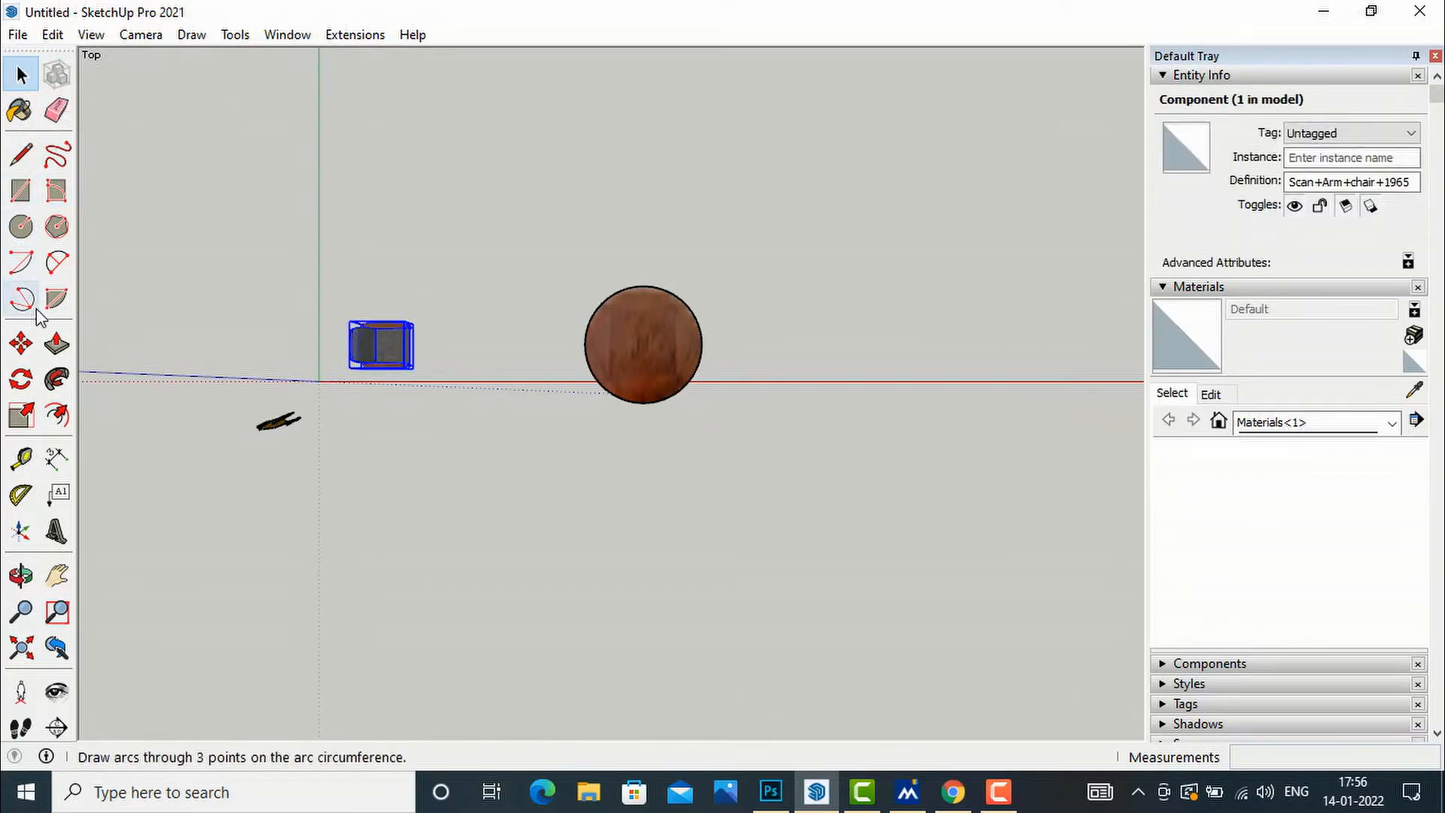
pyautogui.press('m')
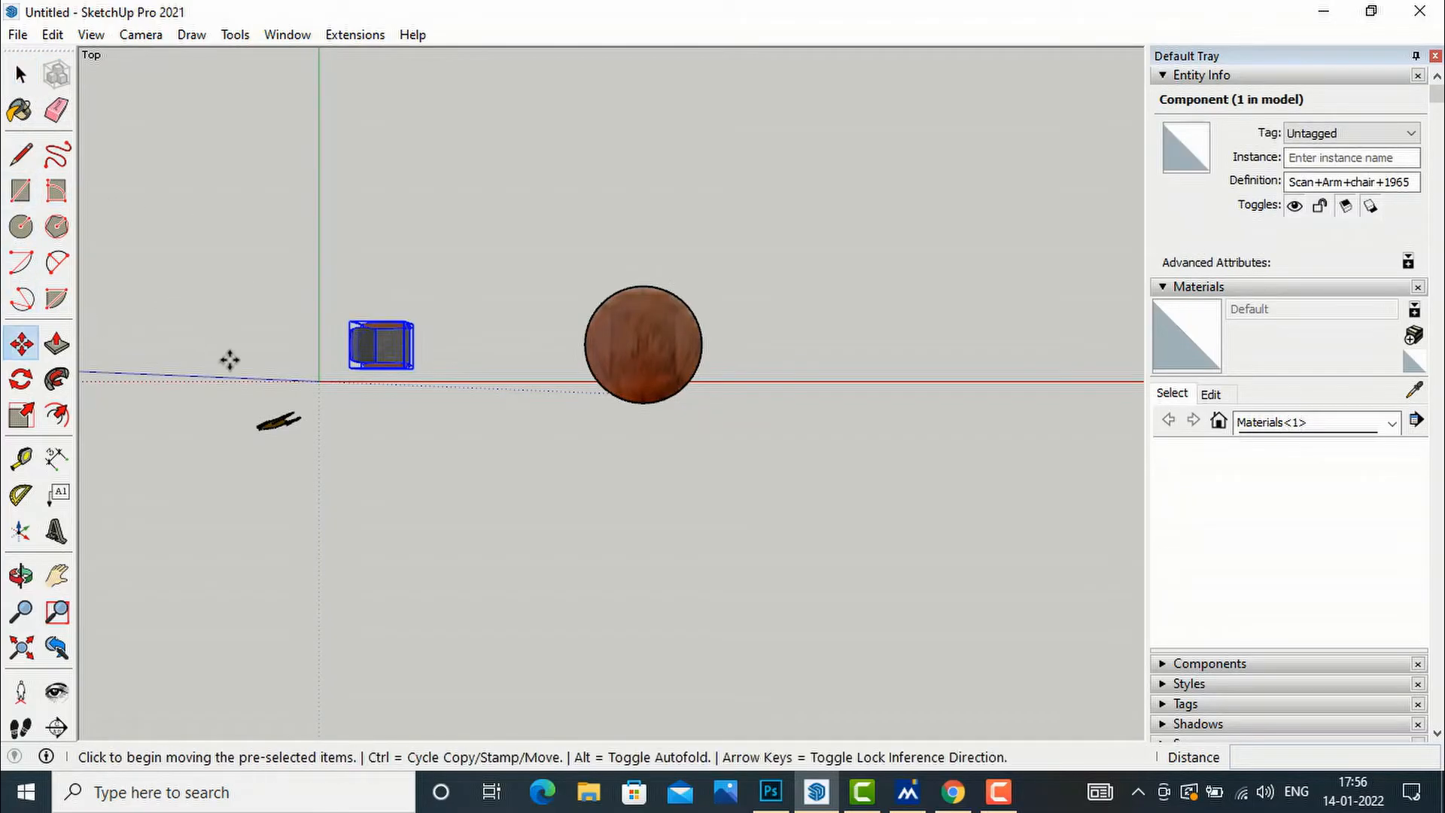
pyautogui.click(375, 358)
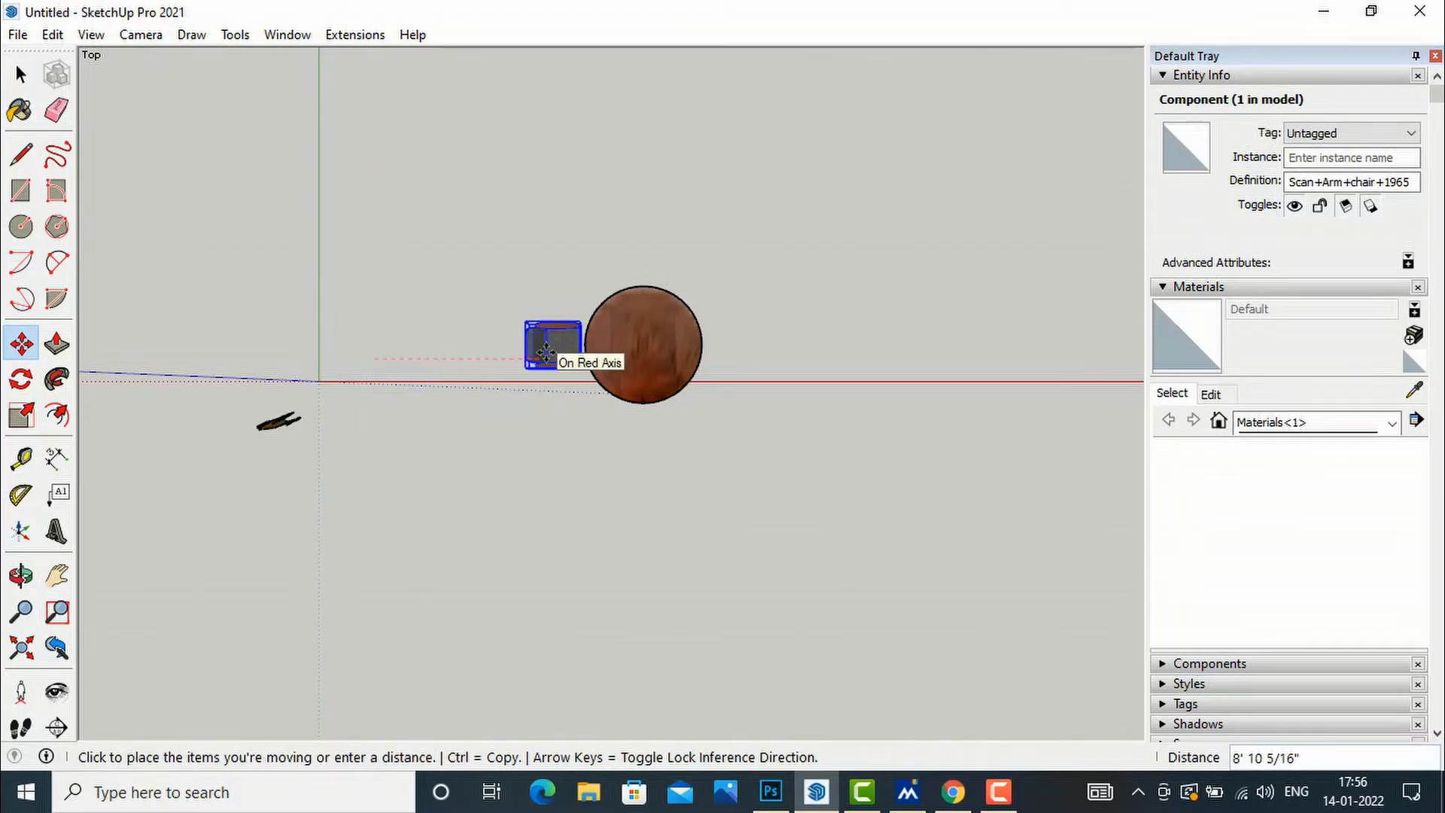
pyautogui.click(543, 351)
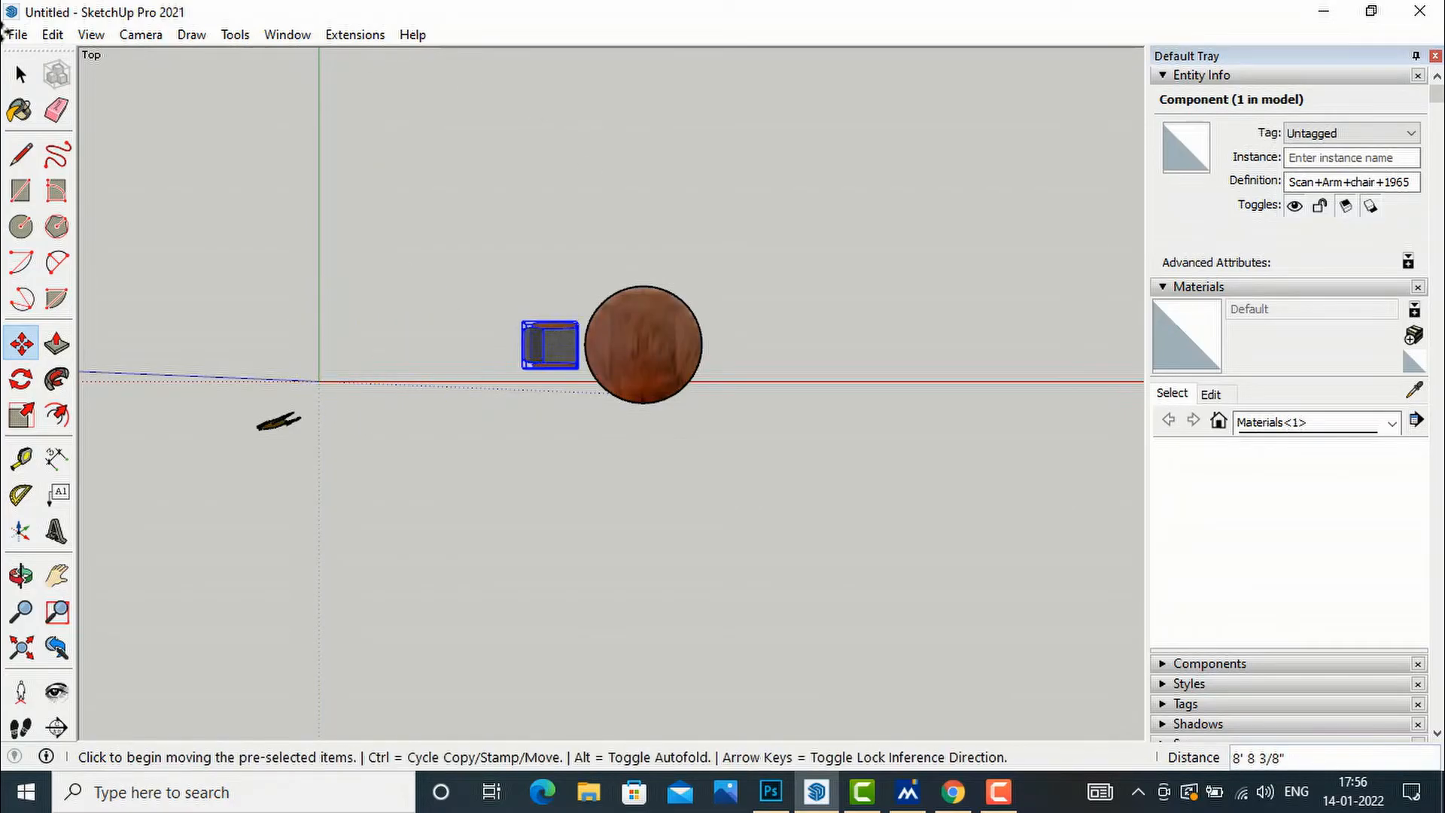
pyautogui.click(21, 73)
pyautogui.click(27, 84)
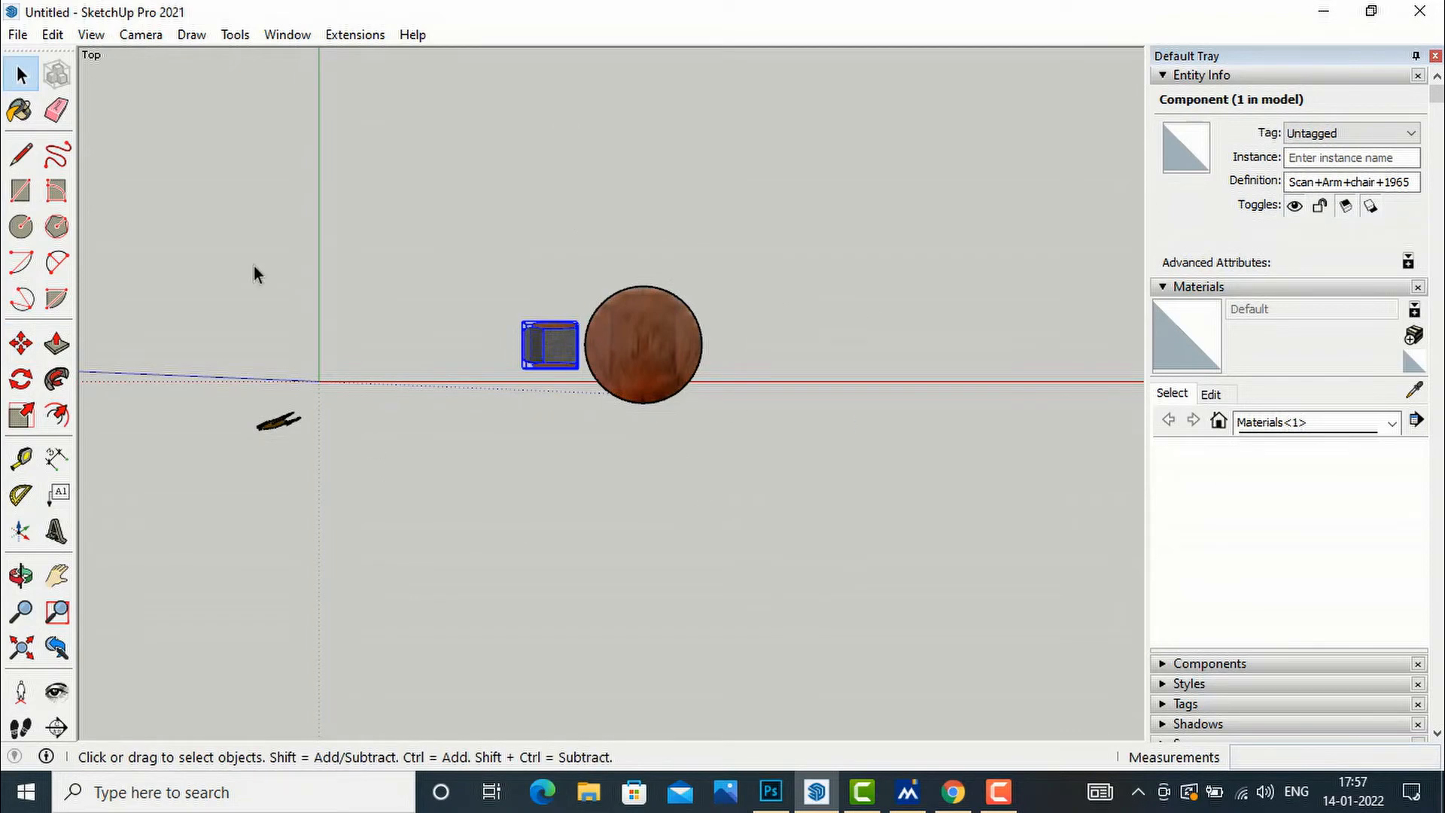
# Step: Rotate a copy of the armchair 45 degrees about the round table's center and repeat it as a 7X polar array
pyautogui.click(20, 379)
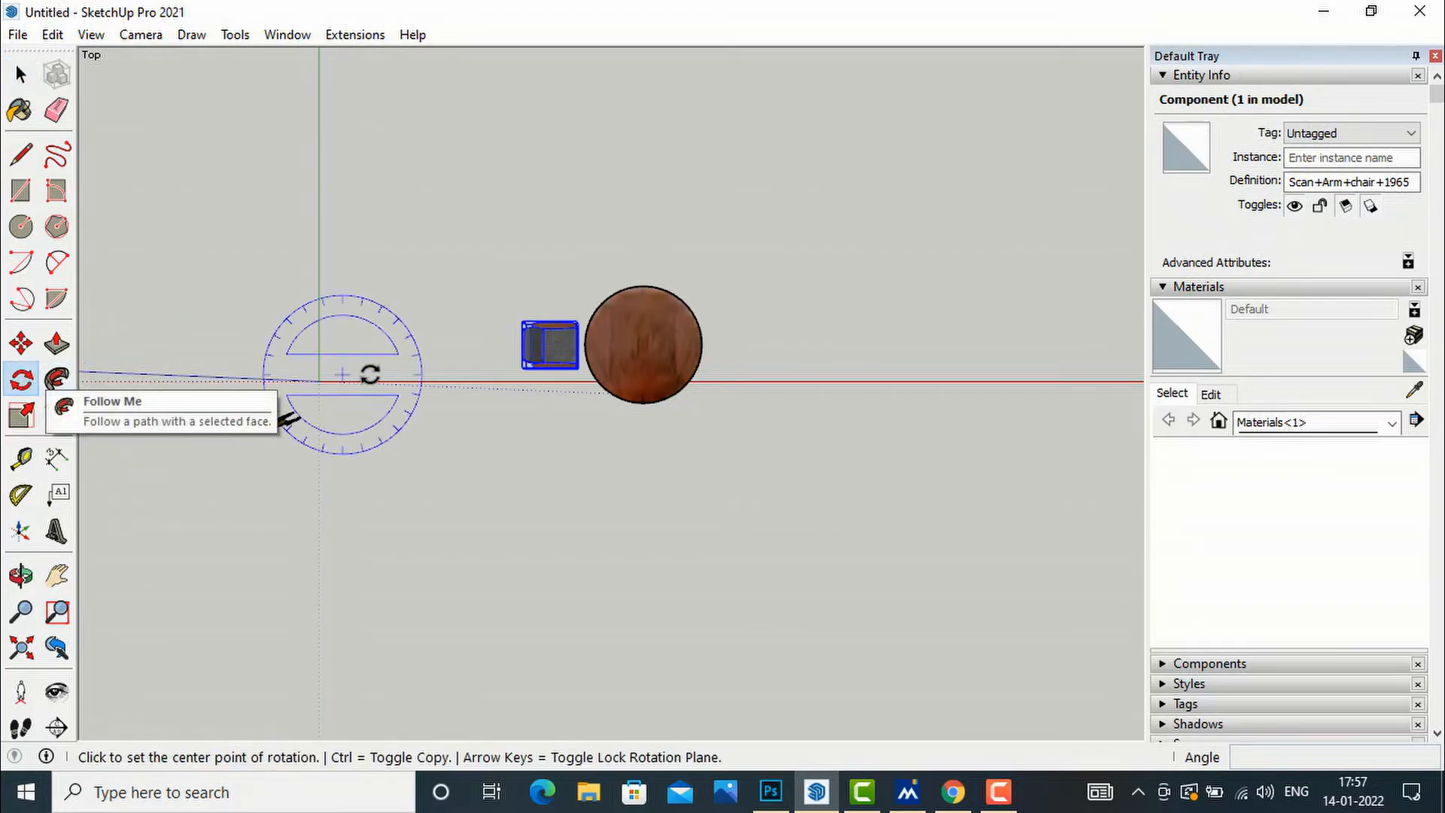
pyautogui.click(645, 342)
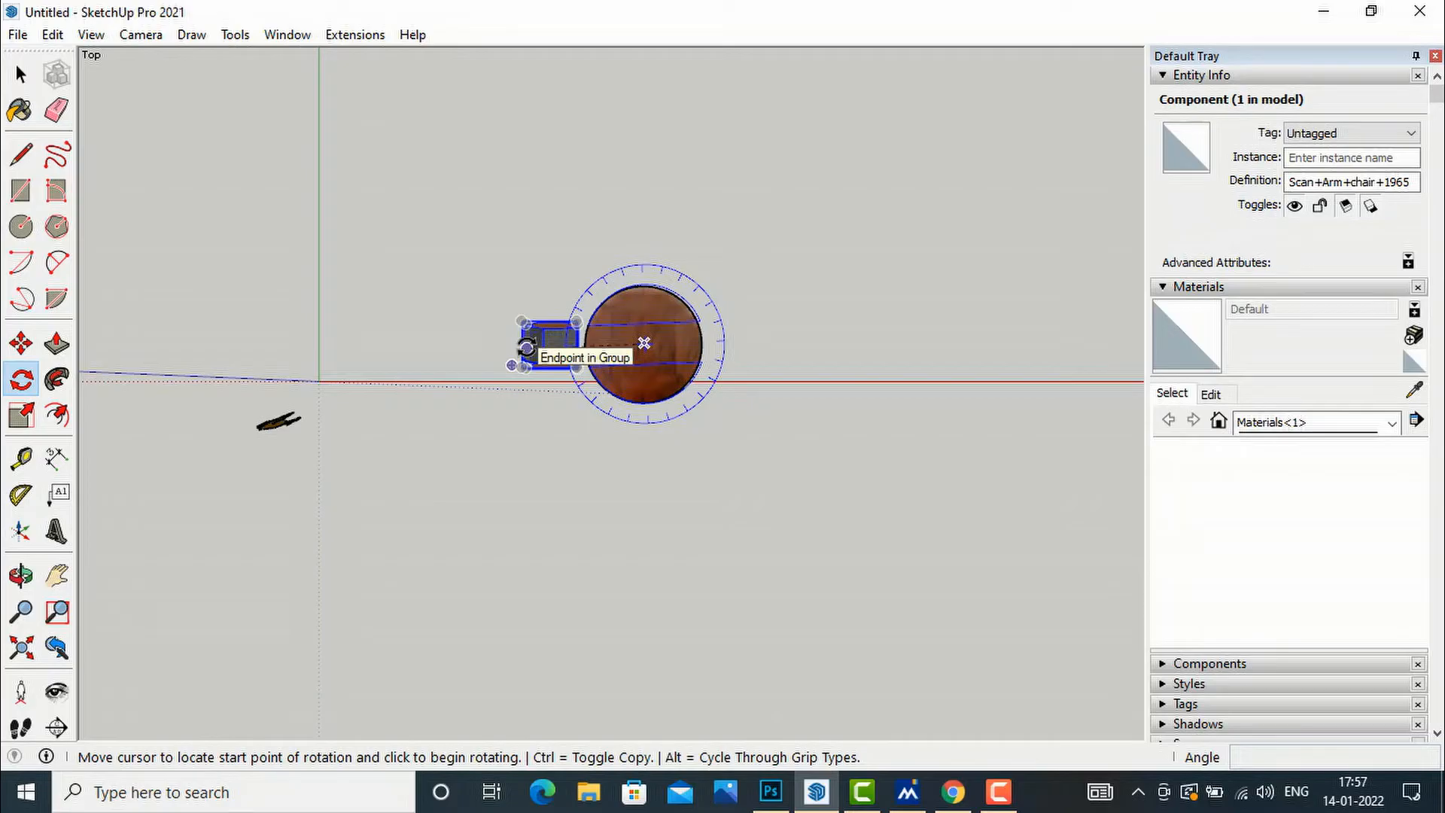
pyautogui.press('ctrl')
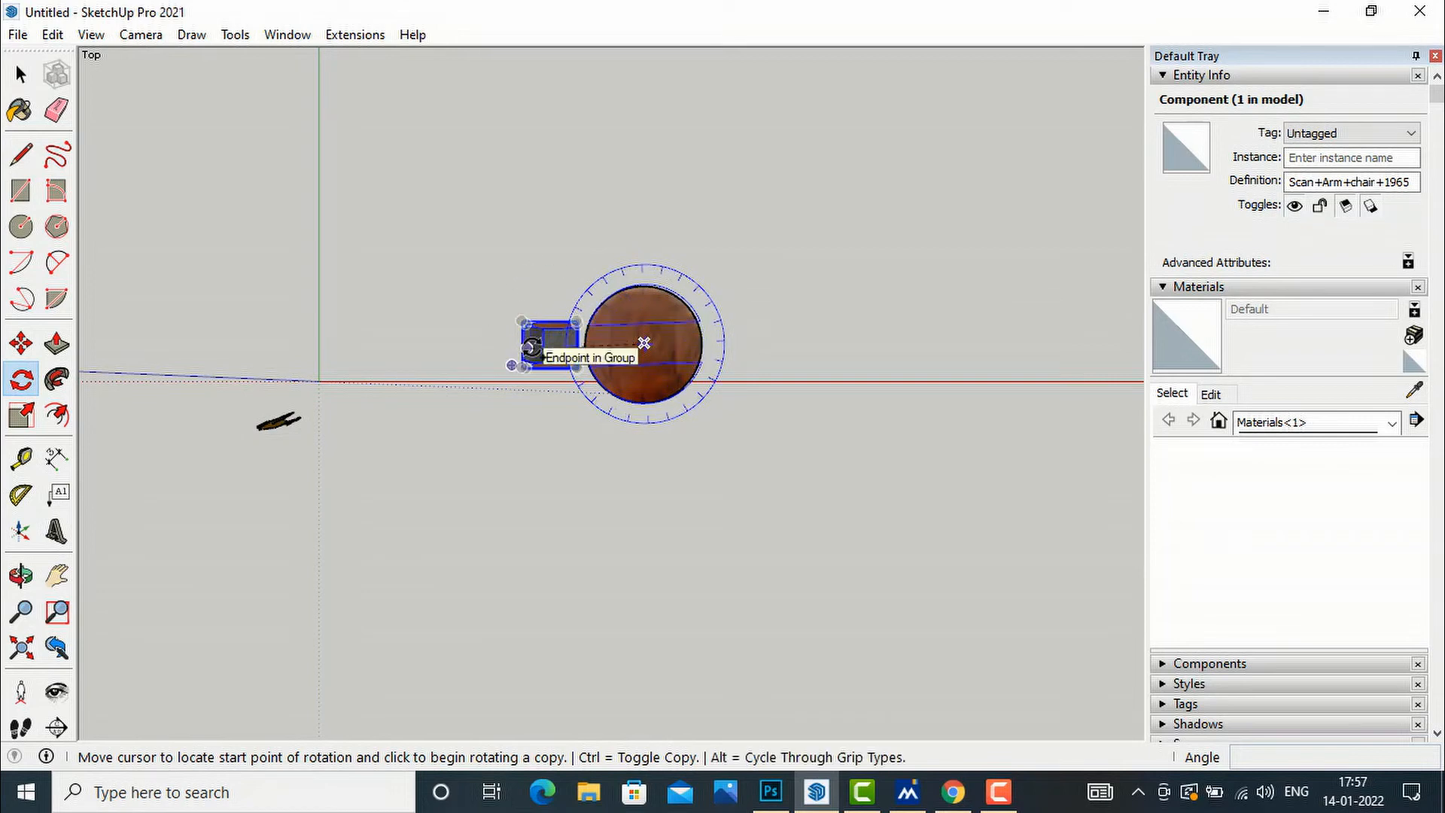
pyautogui.click(528, 348)
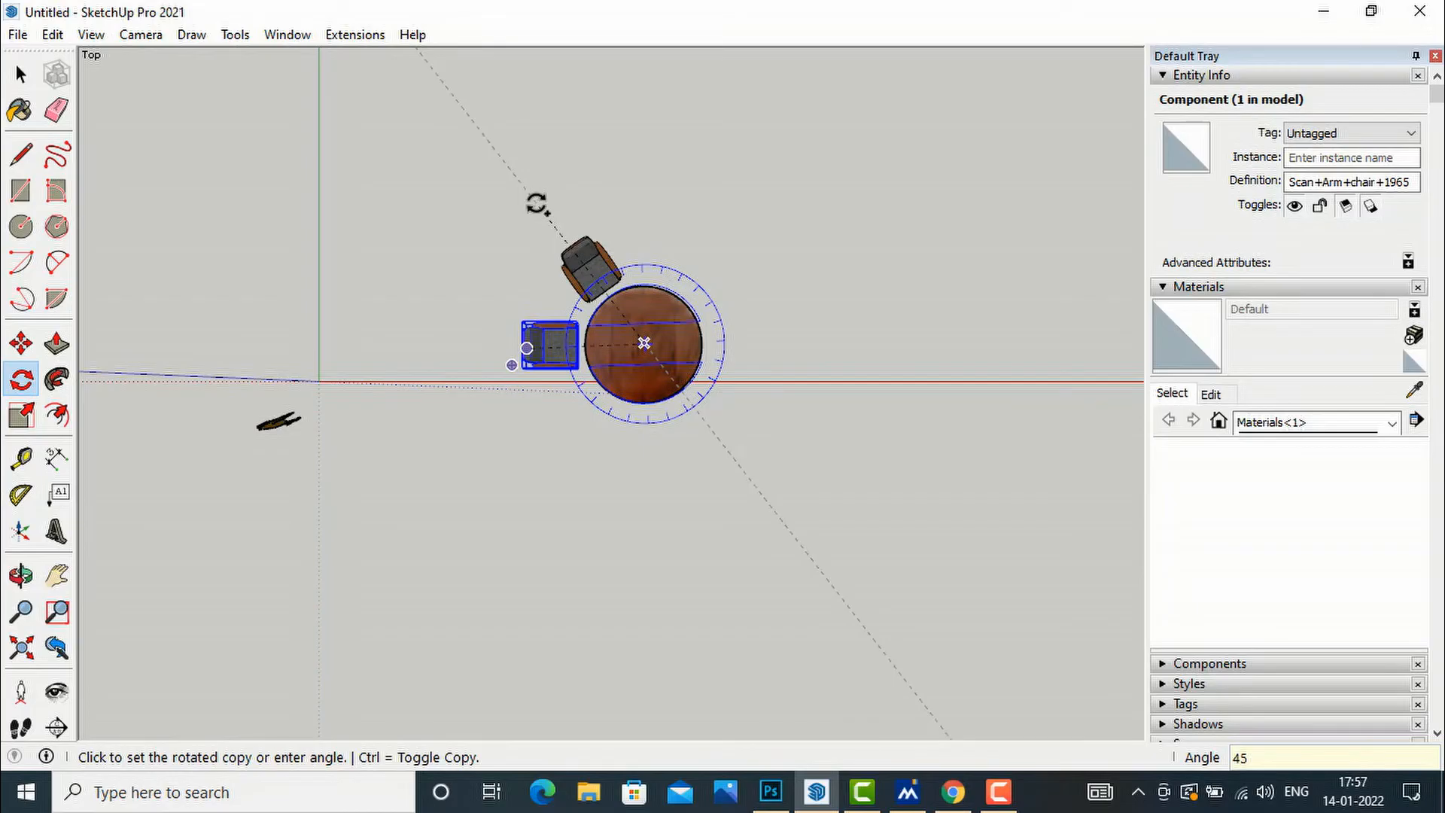
pyautogui.press('Return')
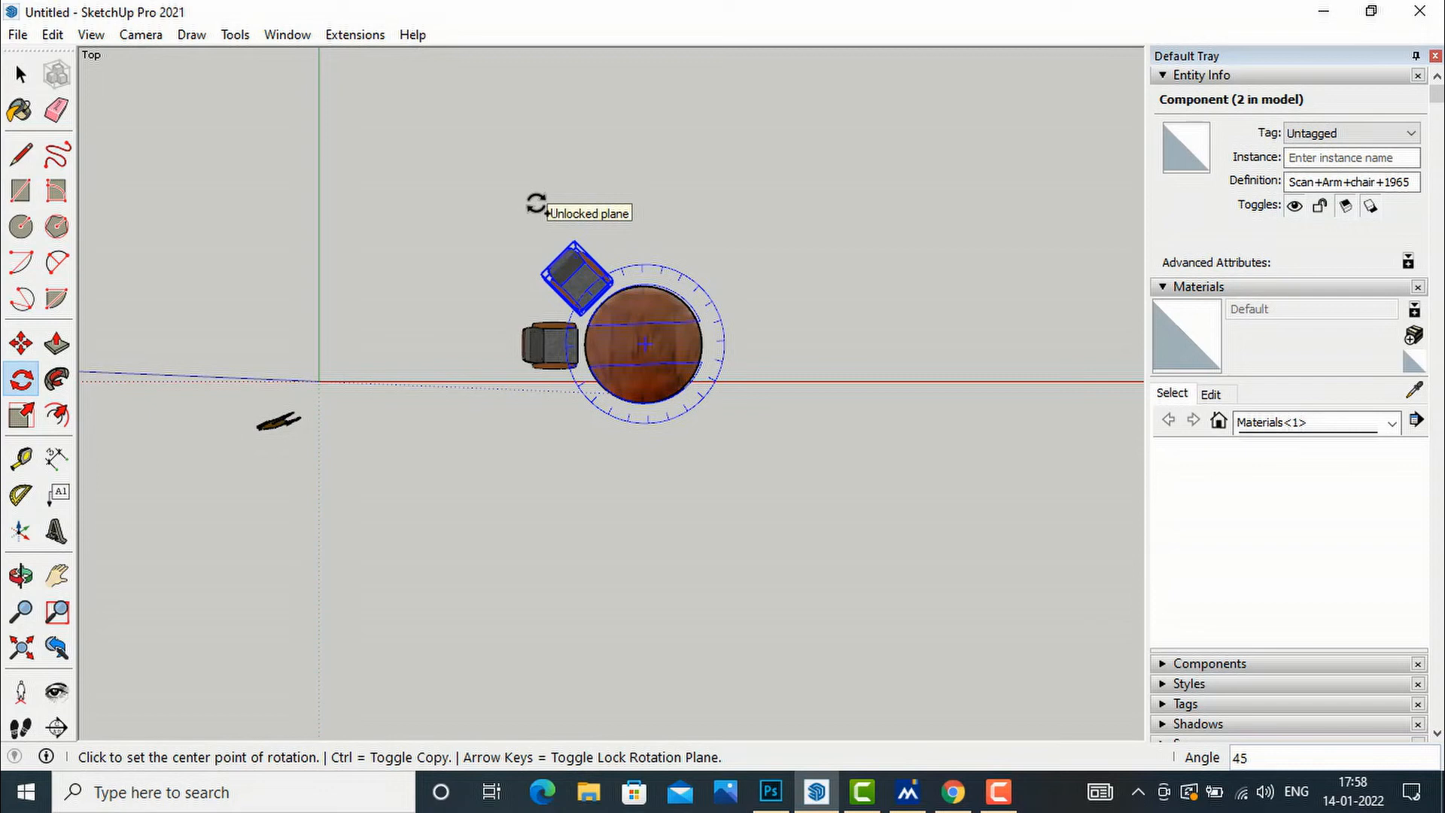
pyautogui.write('7X')
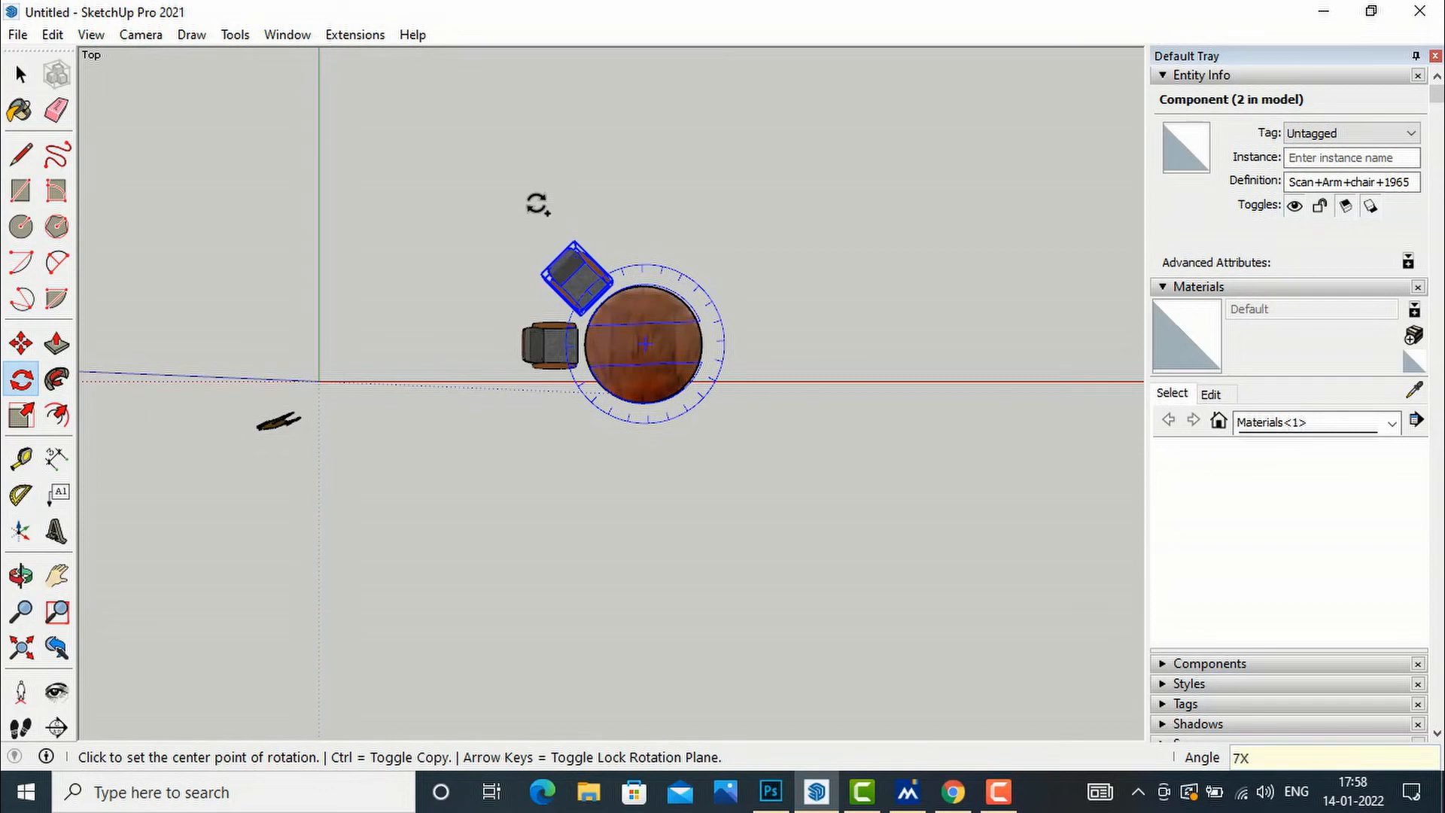
pyautogui.press('Return')
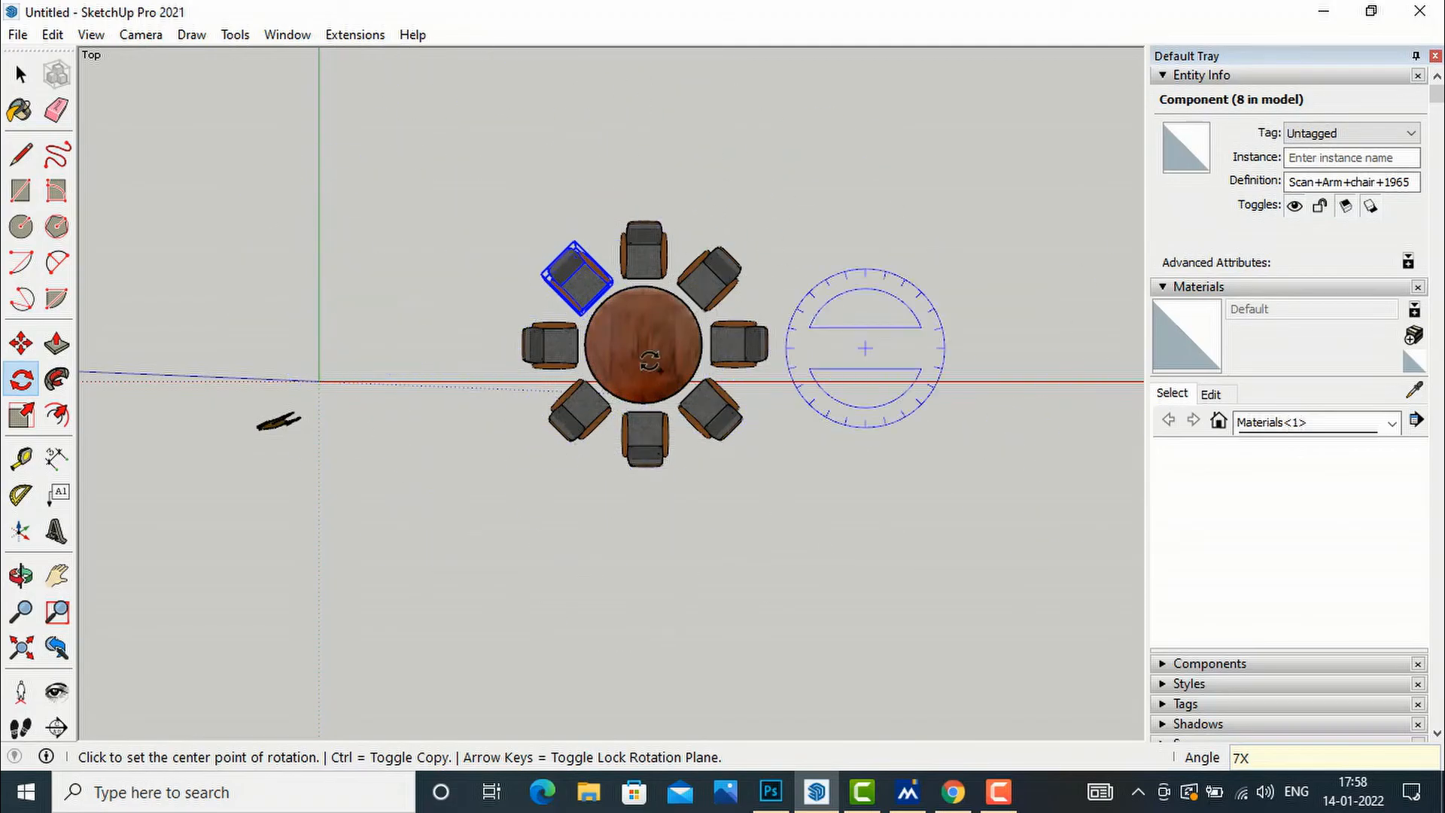
pyautogui.click(20, 74)
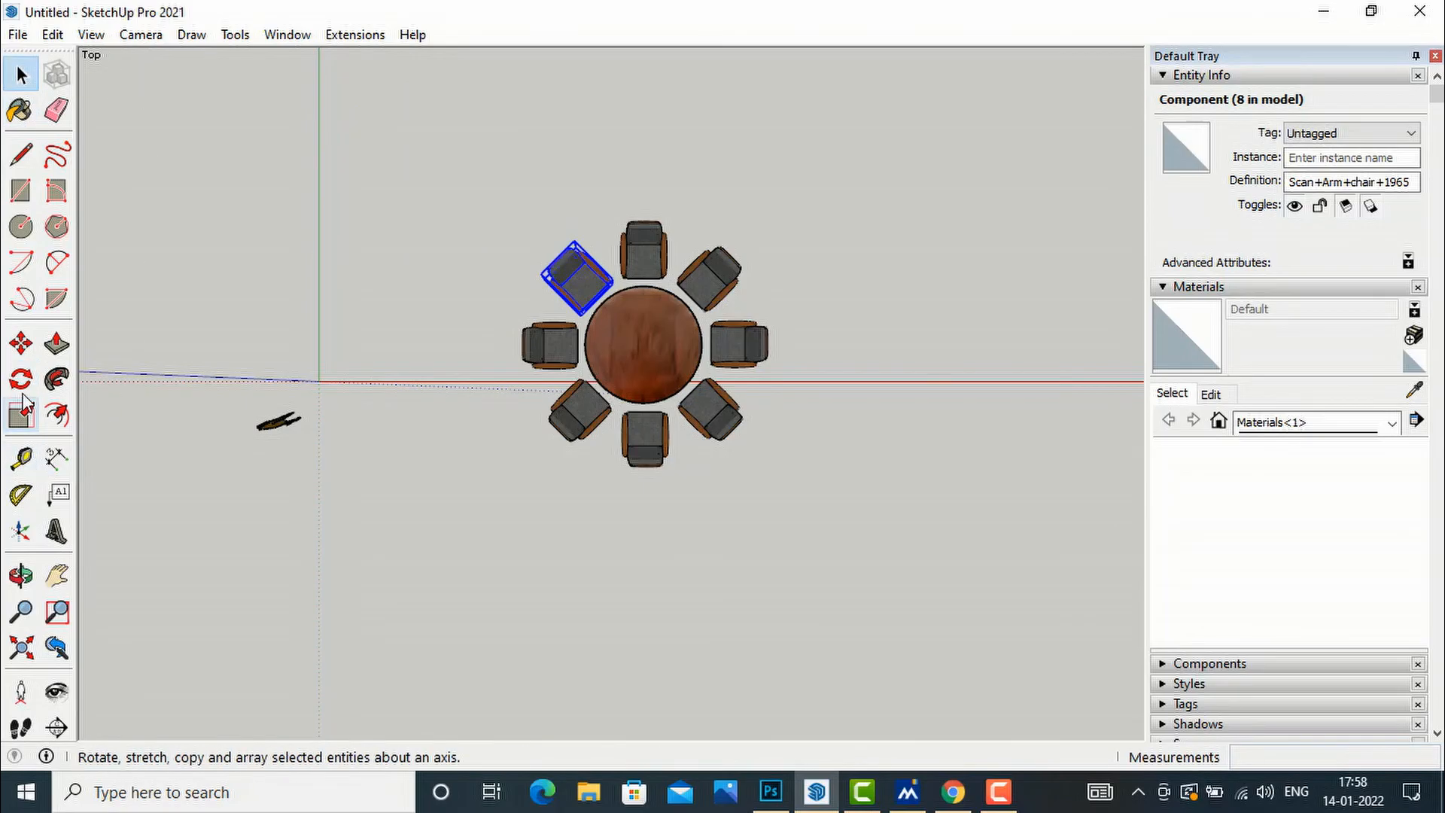
# Step: Examine the ring of chairs around the table up close from an angled 3D view
pyautogui.click(23, 577)
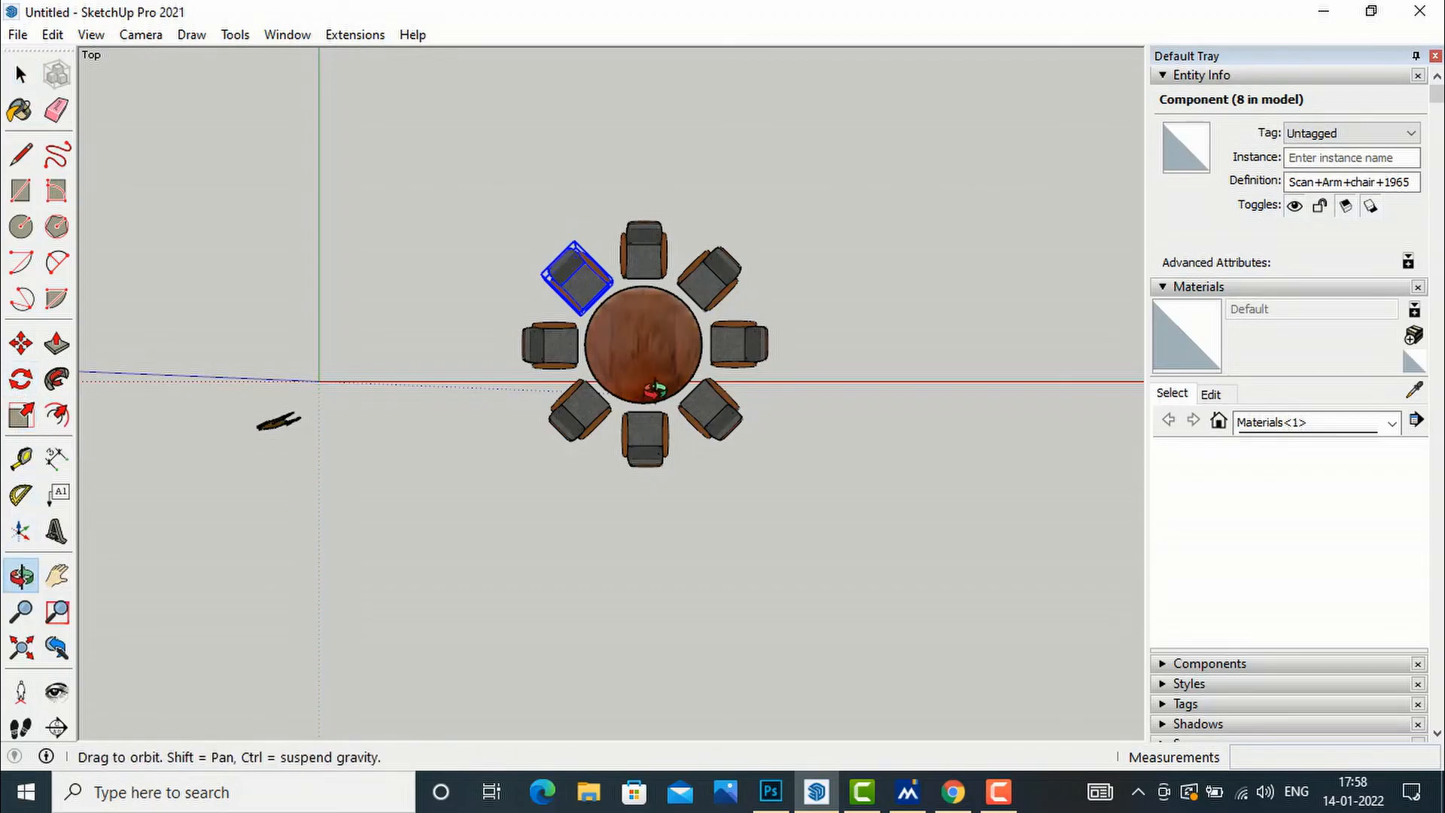
pyautogui.moveTo(661, 387); pyautogui.dragTo(871, 1)
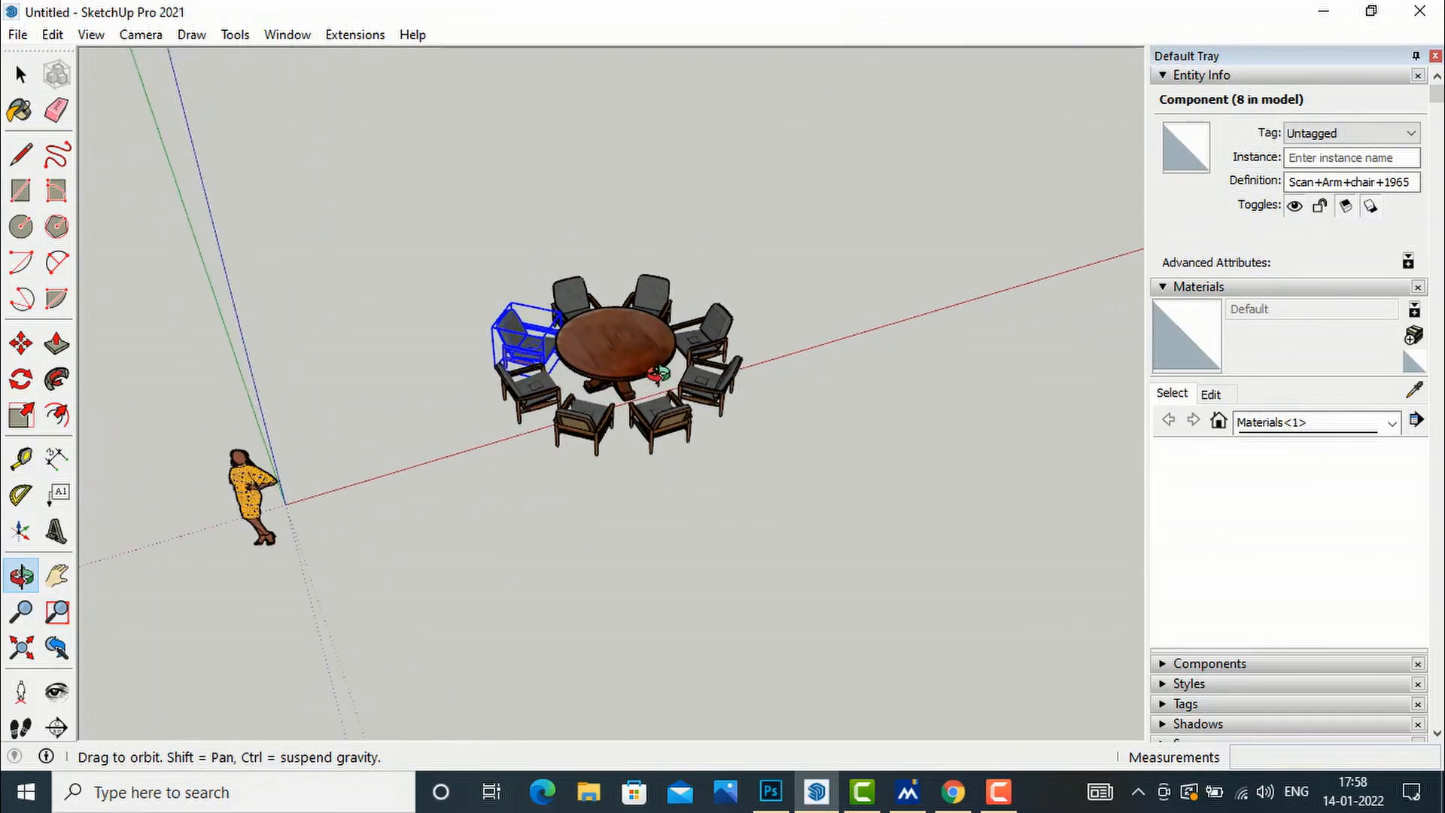
pyautogui.scroll(4, 667, 335)
pyautogui.scroll(1, 666, 335)
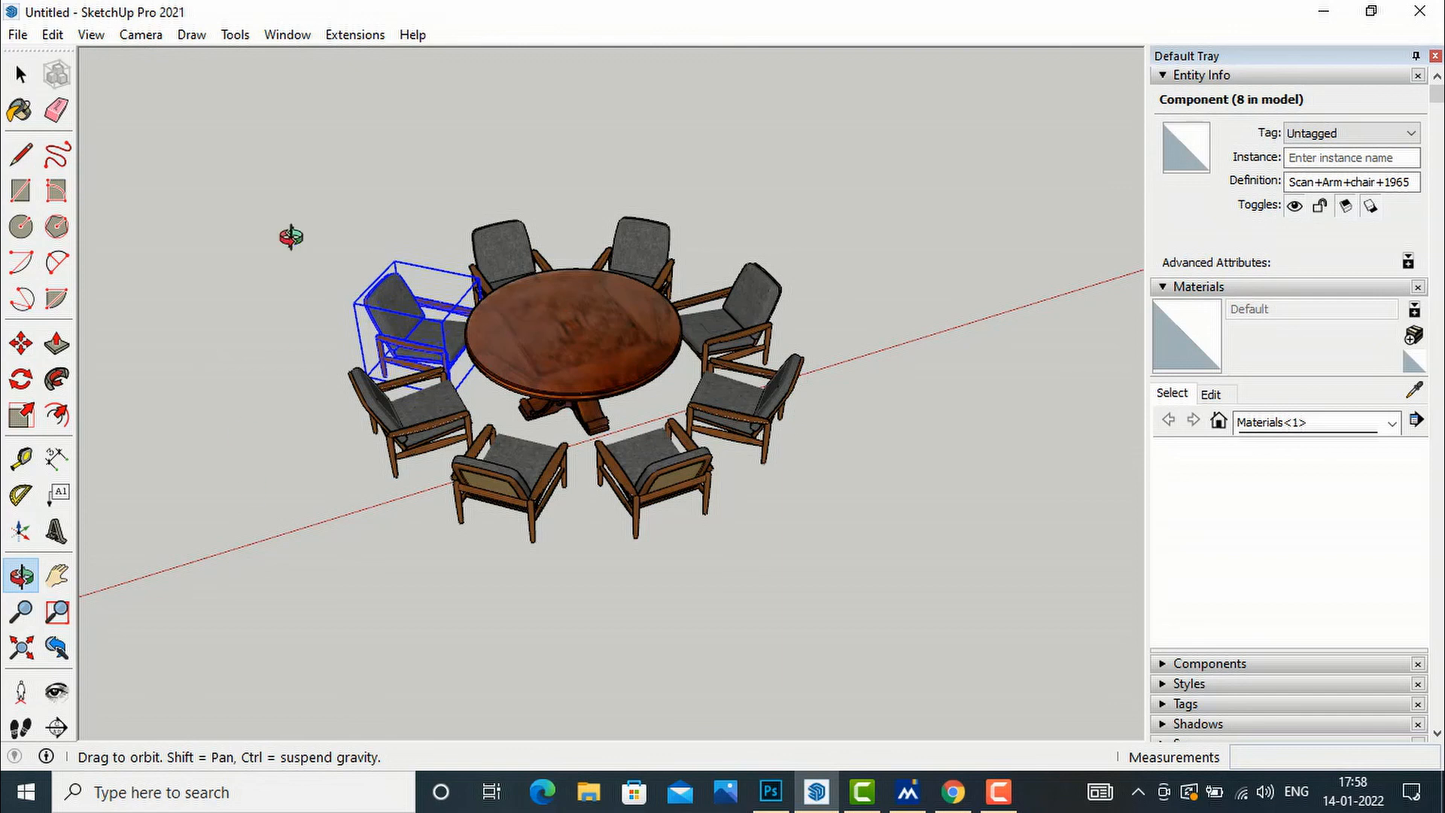
pyautogui.click(18, 76)
pyautogui.click(18, 76)
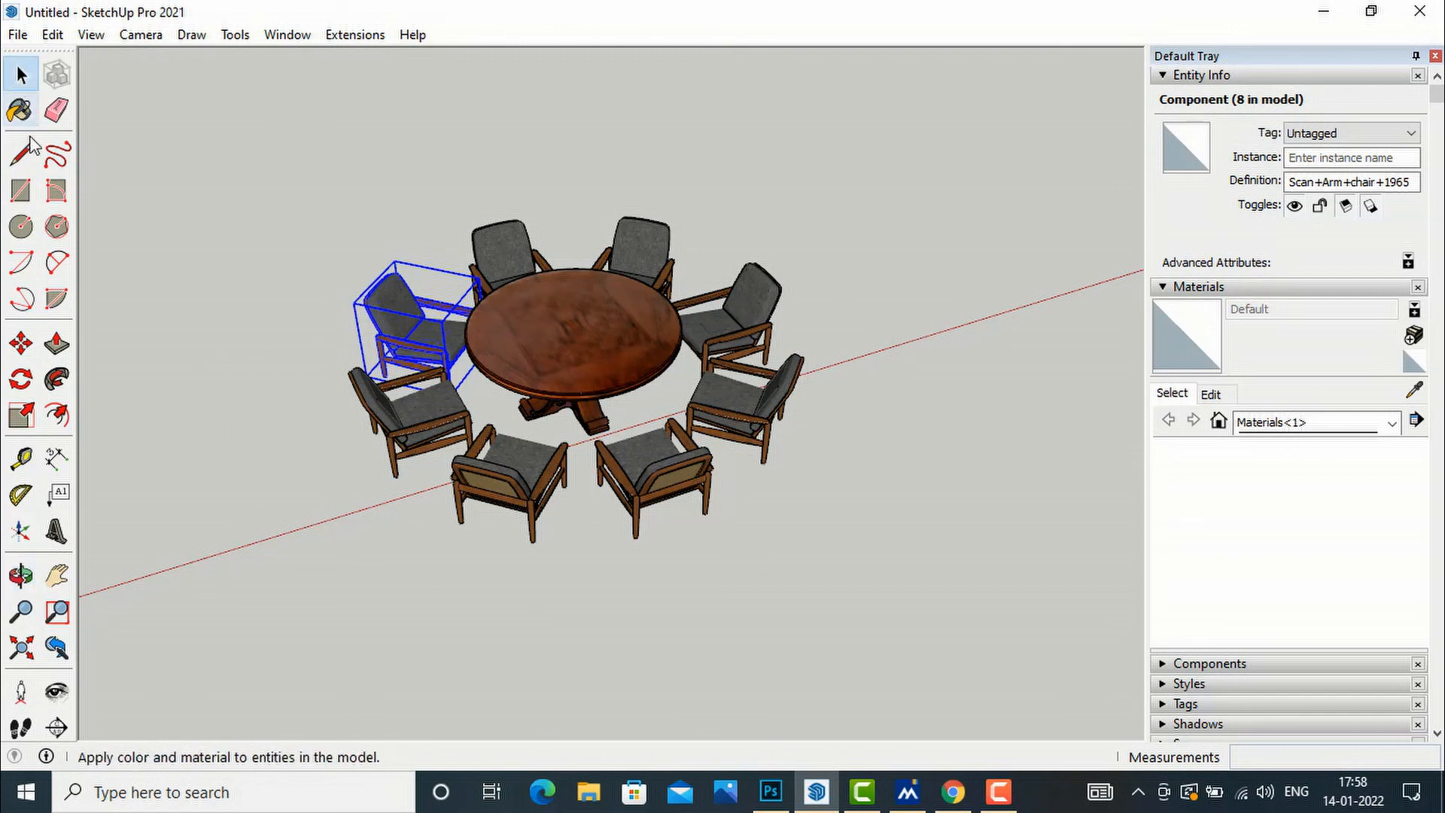